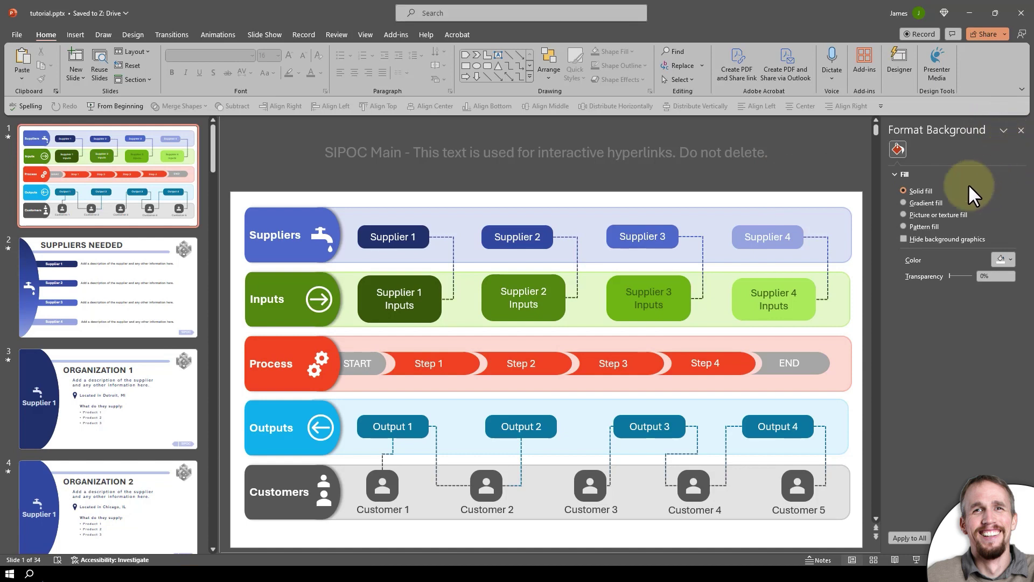
# - Close the Format Background pane to give the SIPOC slide the full editing area
pyautogui.click(1021, 131)
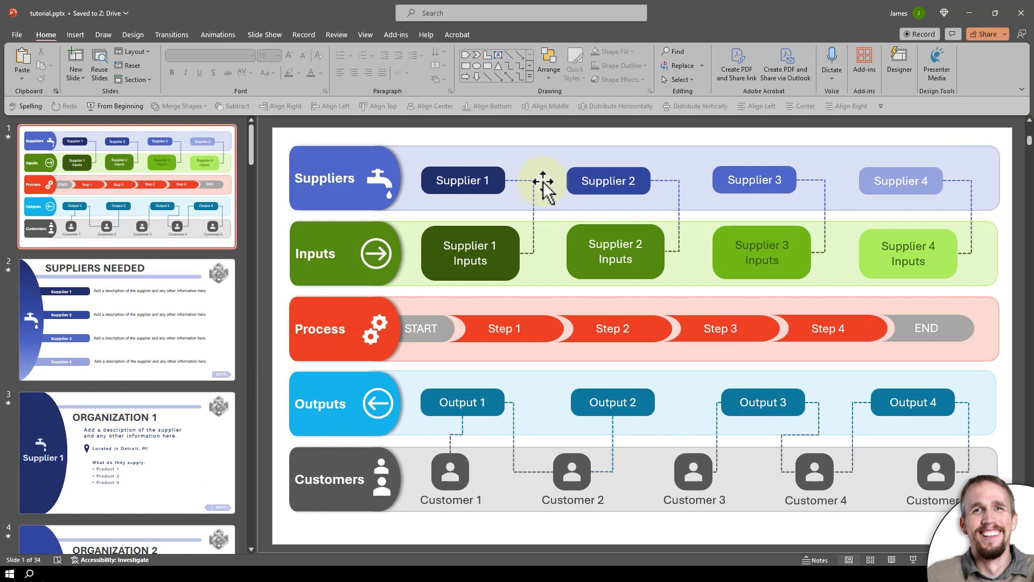
# - Copy and paste the Supplier 4 box, line it up, and relabel the copy Supplier 5
pyautogui.click(869, 171)
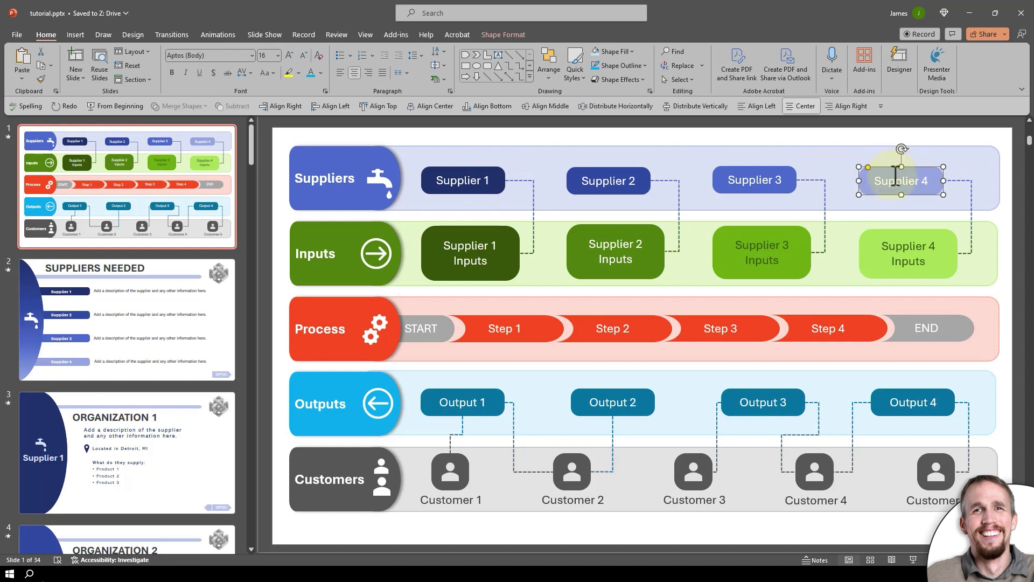
pyautogui.rightClick(922, 171)
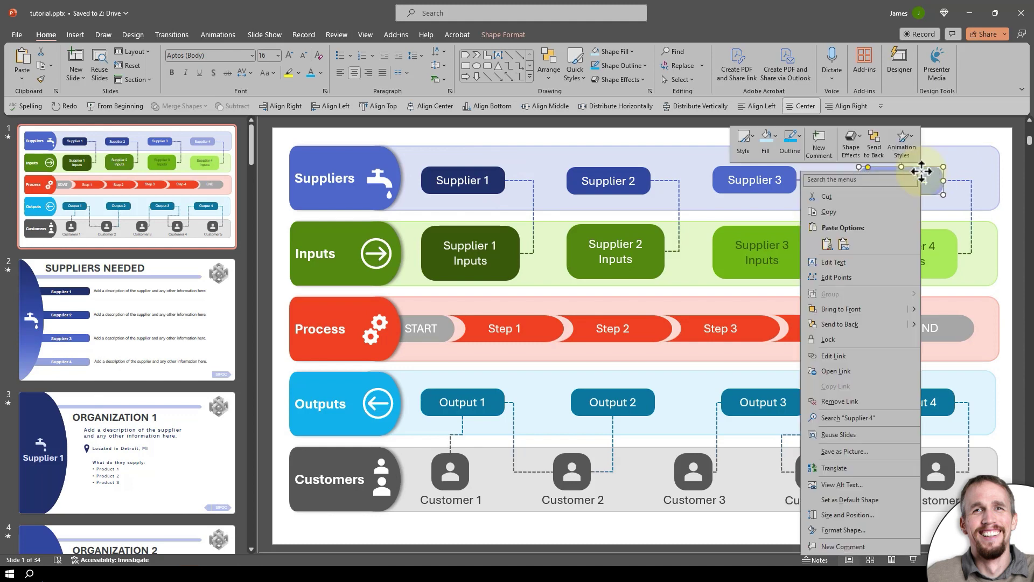
pyautogui.click(838, 212)
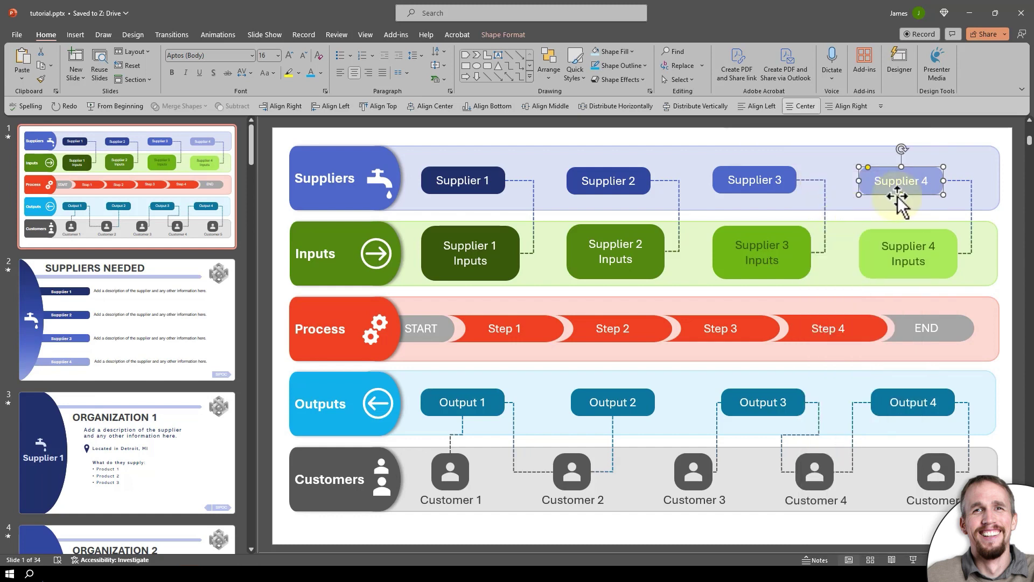
pyautogui.rightClick(887, 190)
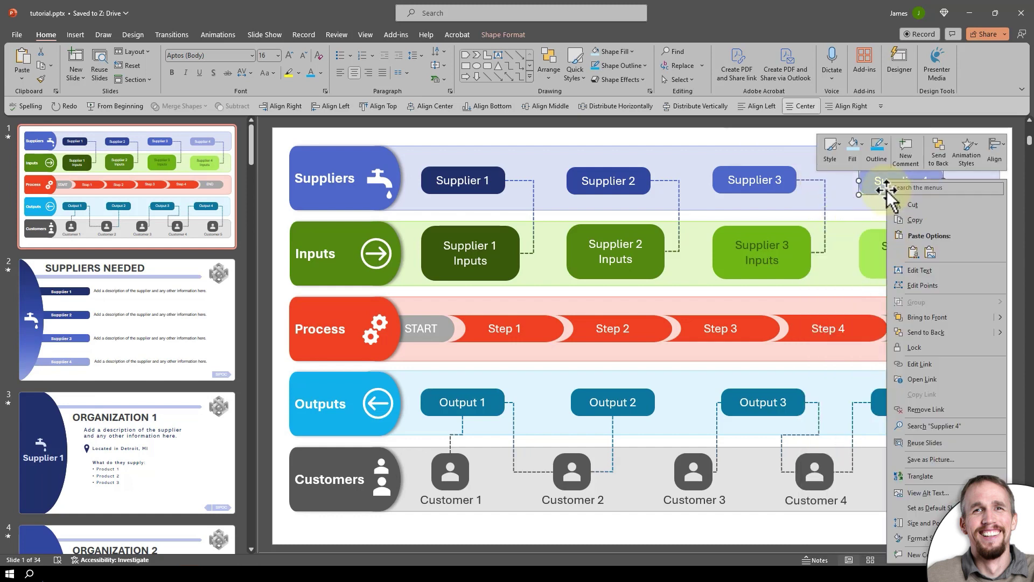
pyautogui.click(914, 252)
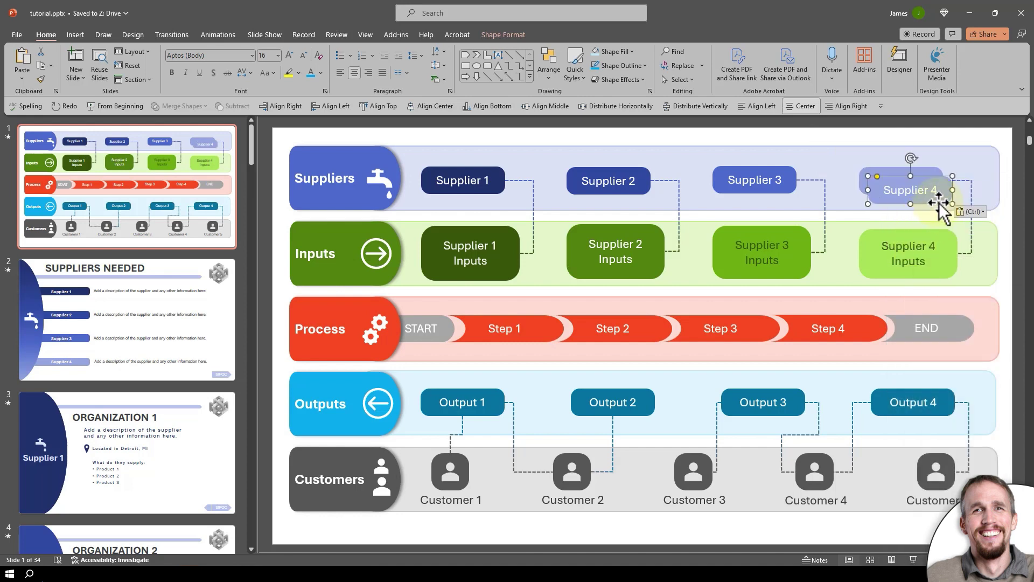
pyautogui.moveTo(940, 200); pyautogui.dragTo(941, 191)
pyautogui.write('5')
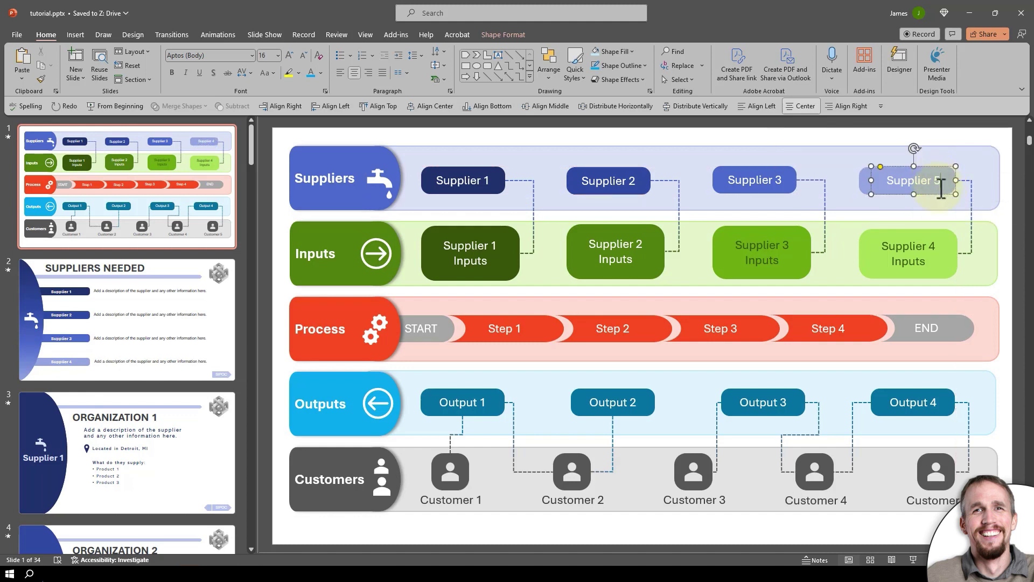
# - Distribute the Supplier 1–5 boxes evenly horizontally across the Suppliers row
pyautogui.keyDown('shift'); pyautogui.click(865, 188); pyautogui.keyUp('shift')
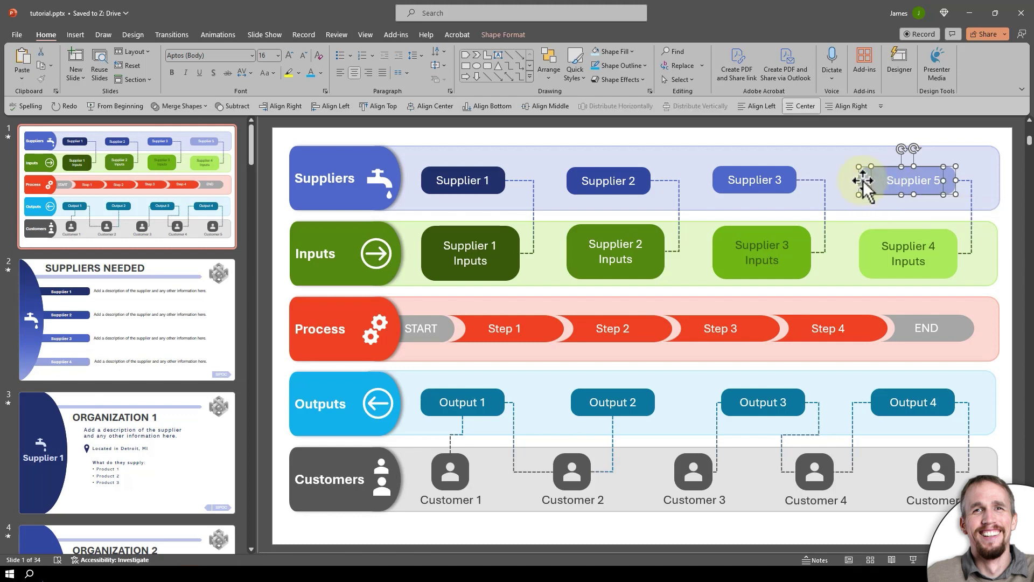
pyautogui.keyDown('shift'); pyautogui.click(785, 180); pyautogui.keyUp('shift')
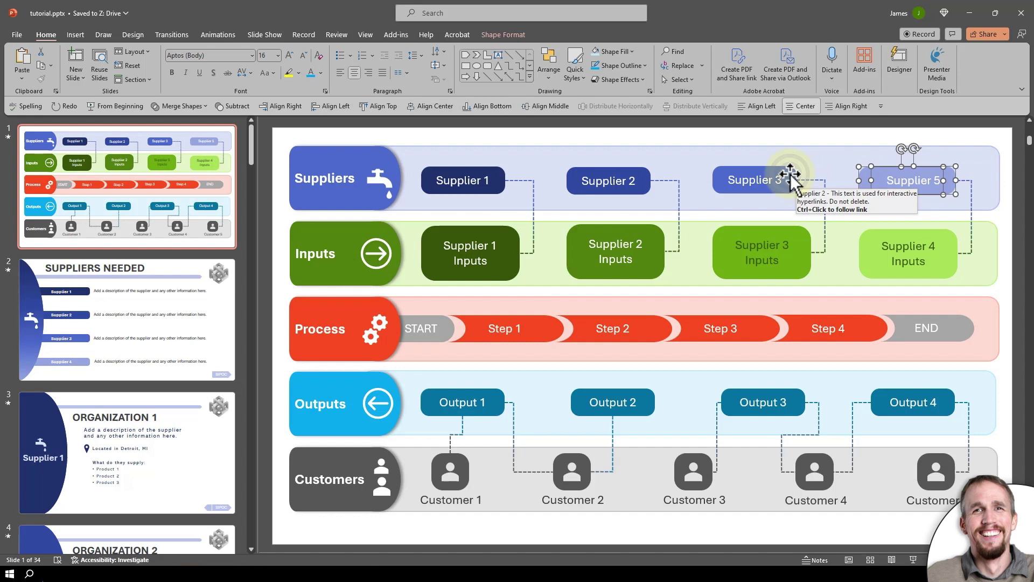
pyautogui.keyDown('shift'); pyautogui.click(628, 179); pyautogui.keyUp('shift')
pyautogui.keyDown('shift'); pyautogui.click(476, 179); pyautogui.keyUp('shift')
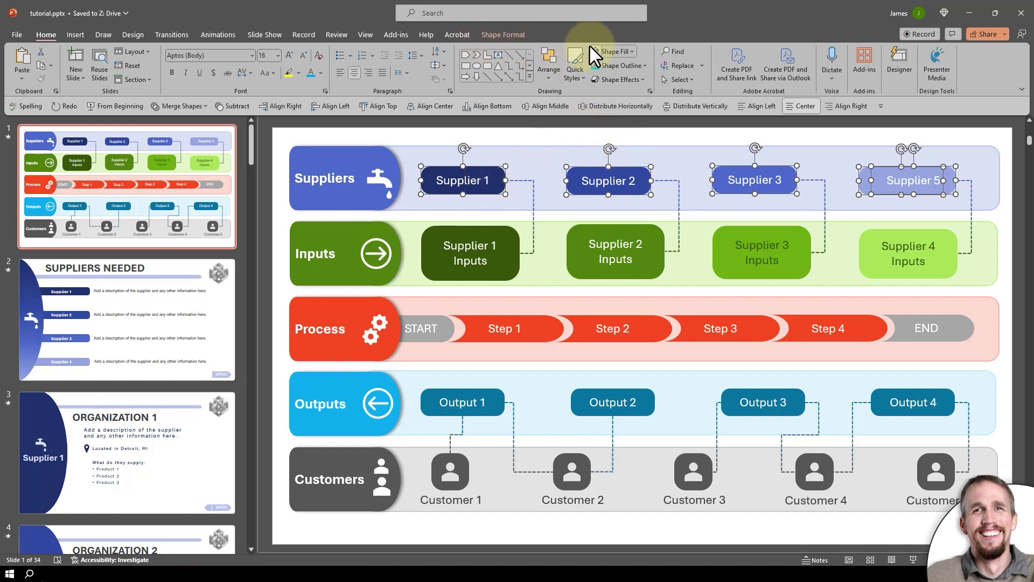
pyautogui.click(498, 37)
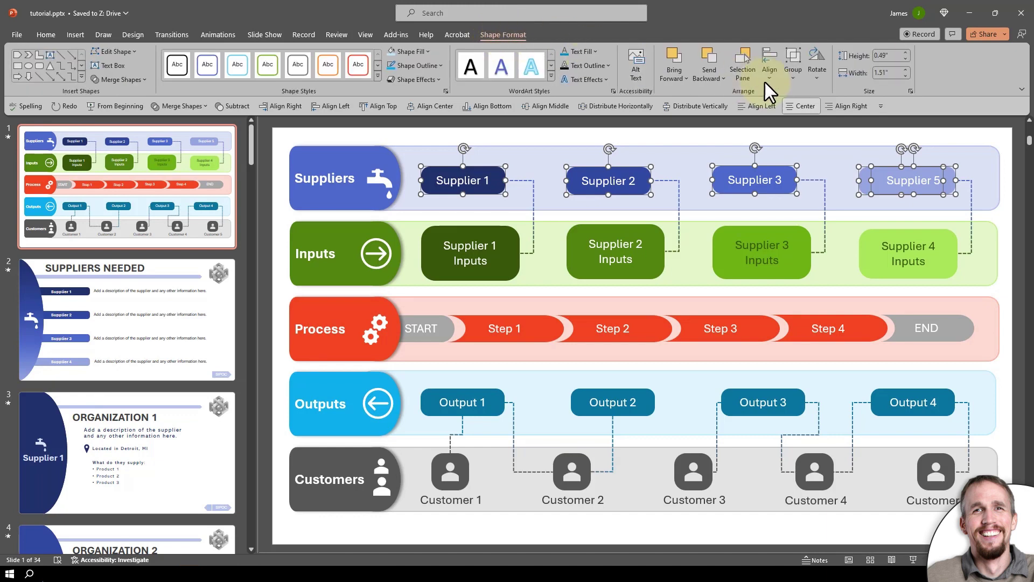
pyautogui.click(769, 77)
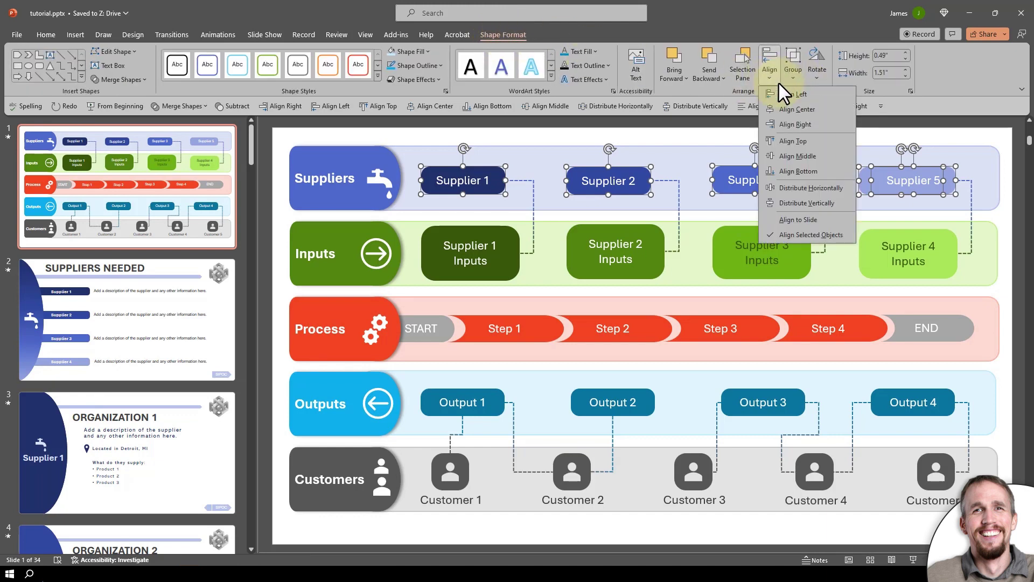
pyautogui.click(819, 189)
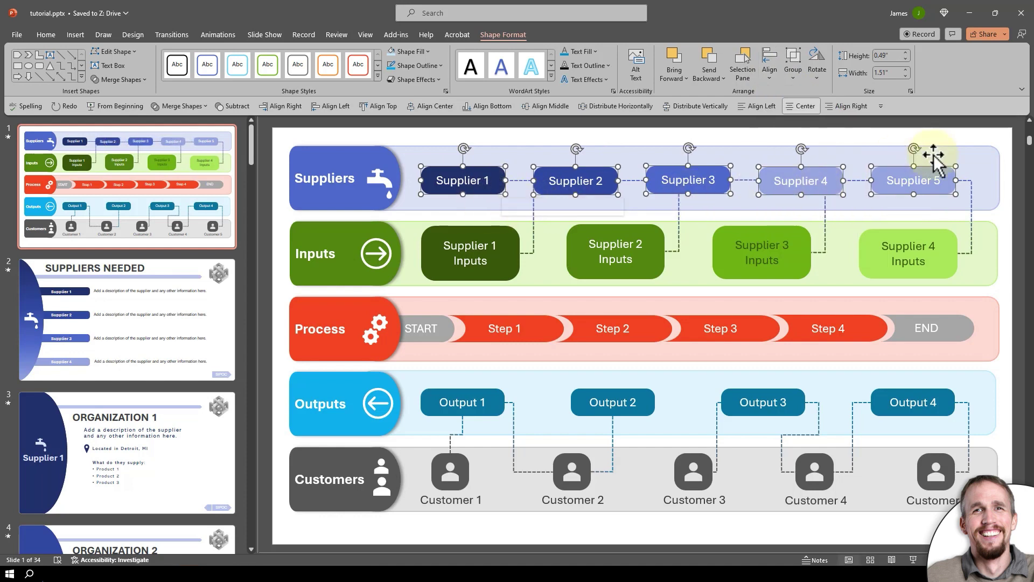
pyautogui.click(971, 158)
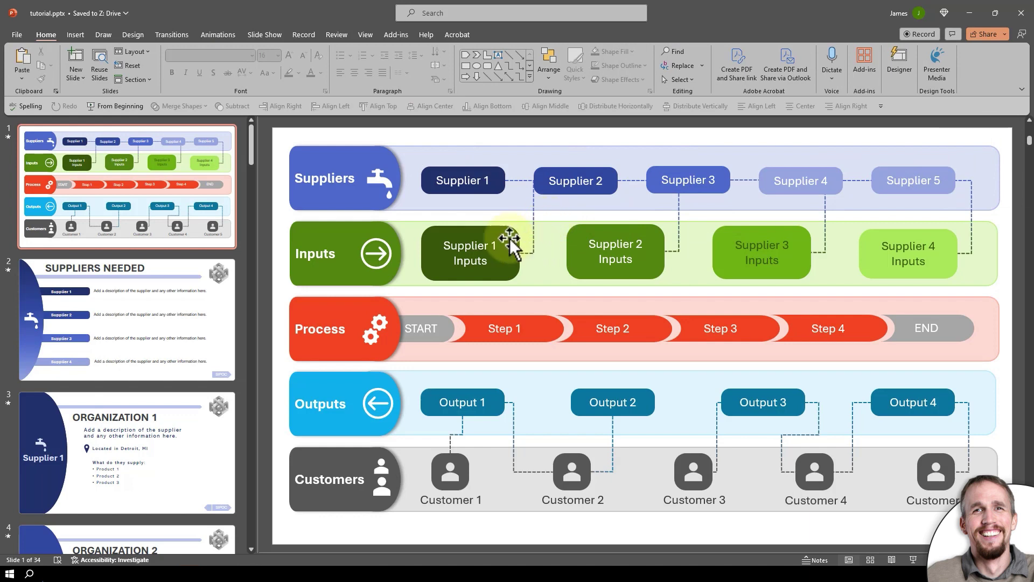
# - Paste a copy of Supplier 4 Inputs, relabel it Supplier 5 Inputs, and line it up with the row
pyautogui.click(495, 233)
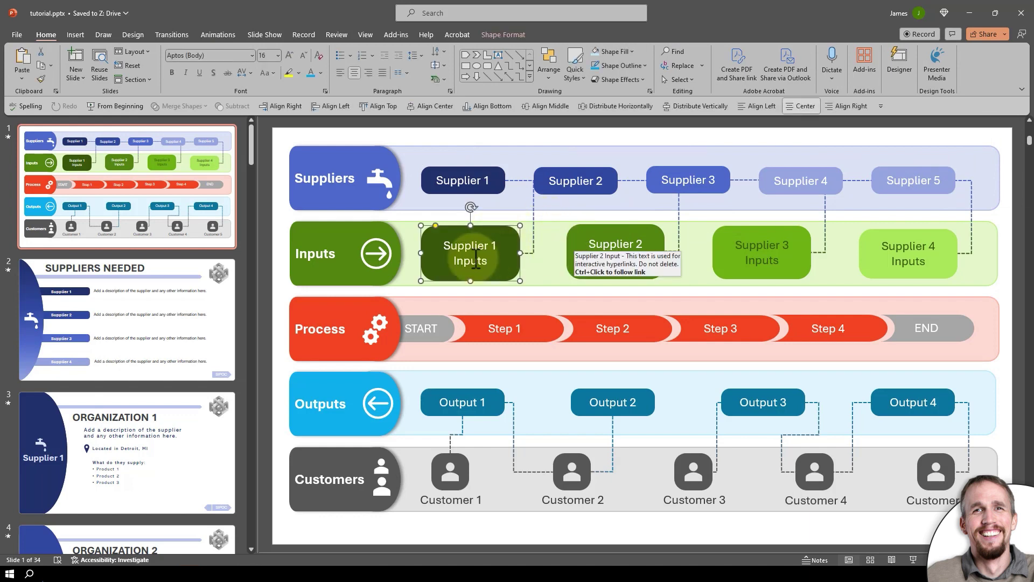
pyautogui.click(908, 234)
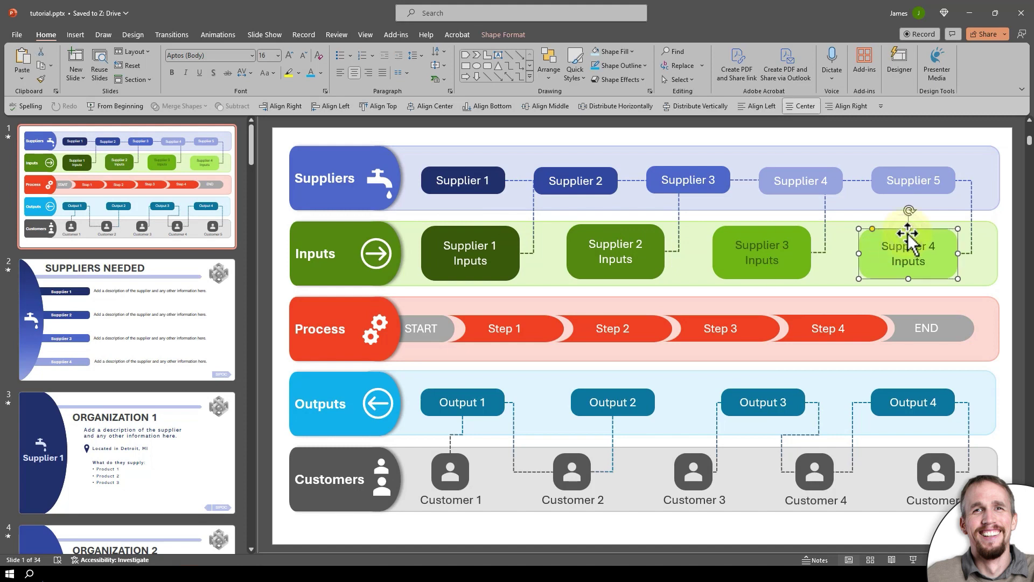
pyautogui.rightClick(907, 233)
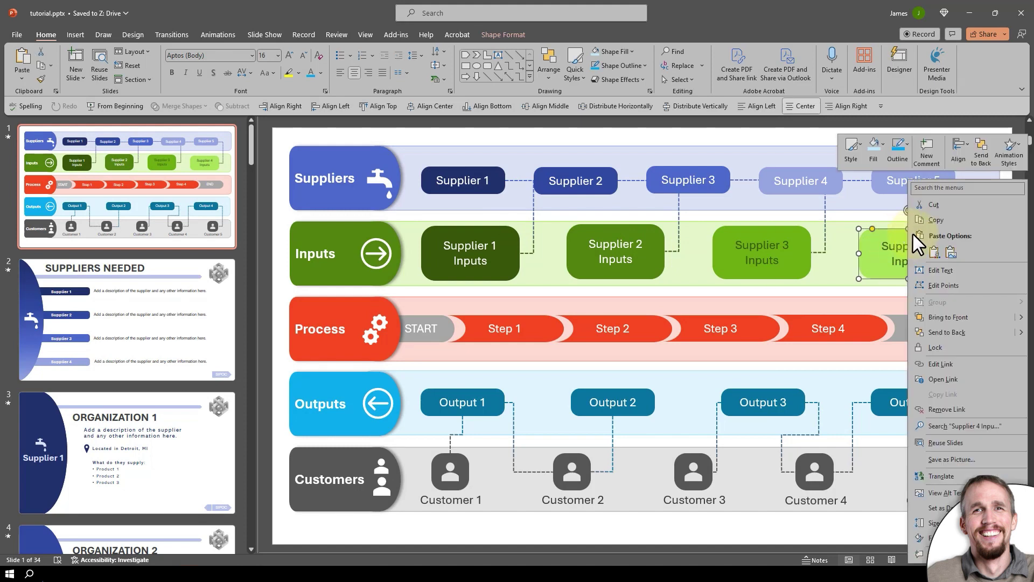
pyautogui.press('Escape')
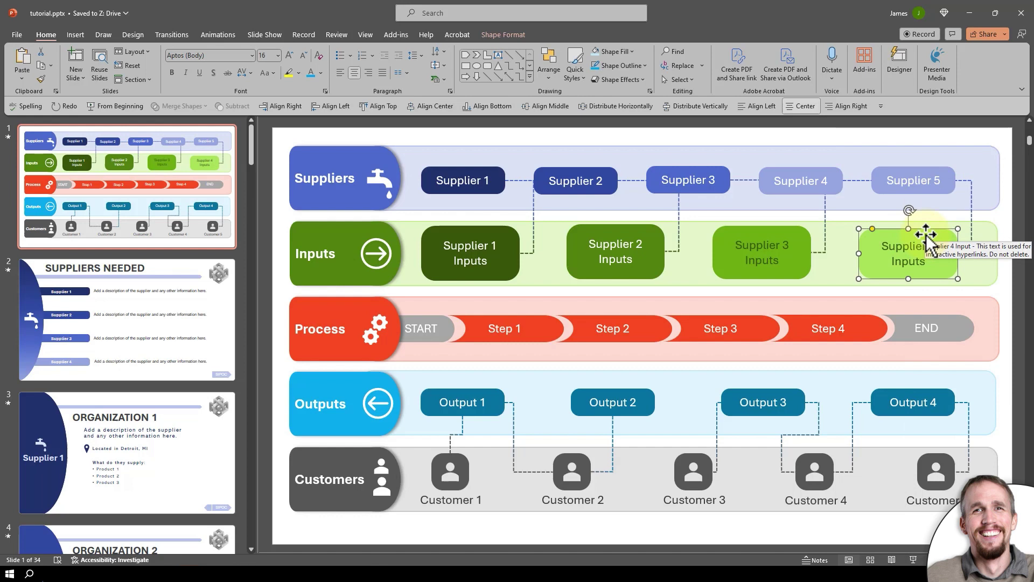
pyautogui.rightClick(925, 233)
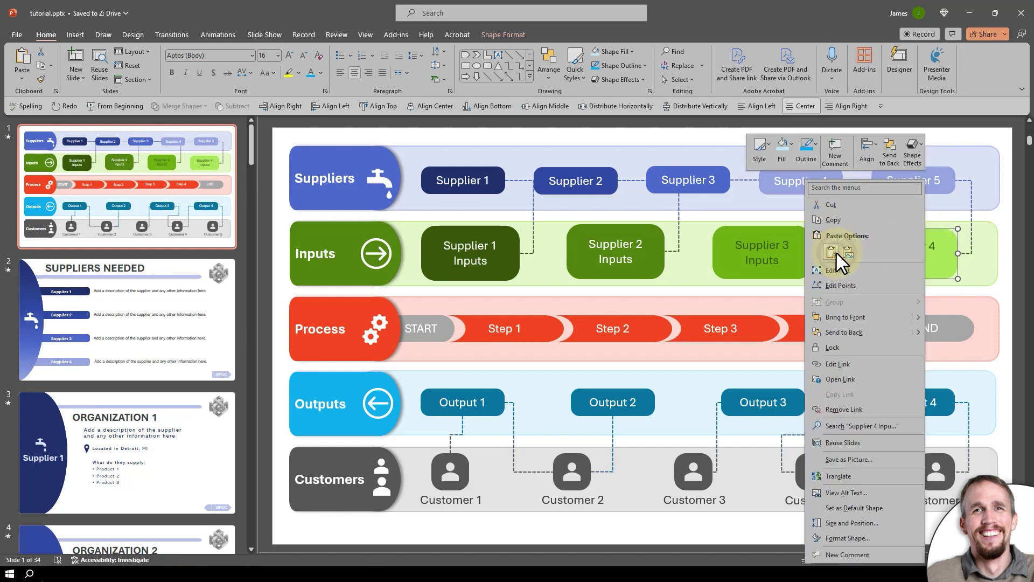
pyautogui.click(832, 252)
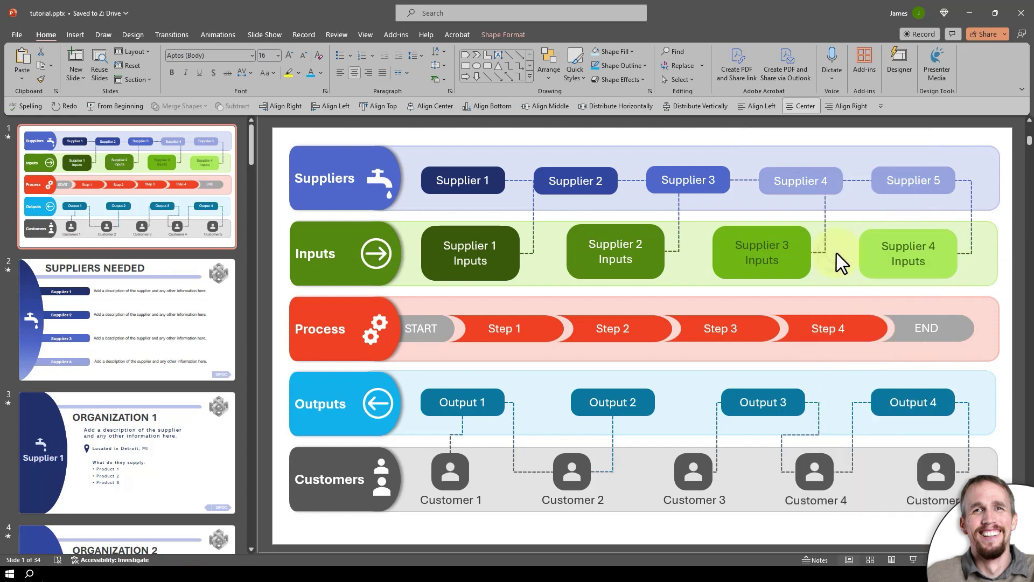
pyautogui.doubleClick(943, 257)
pyautogui.write('5')
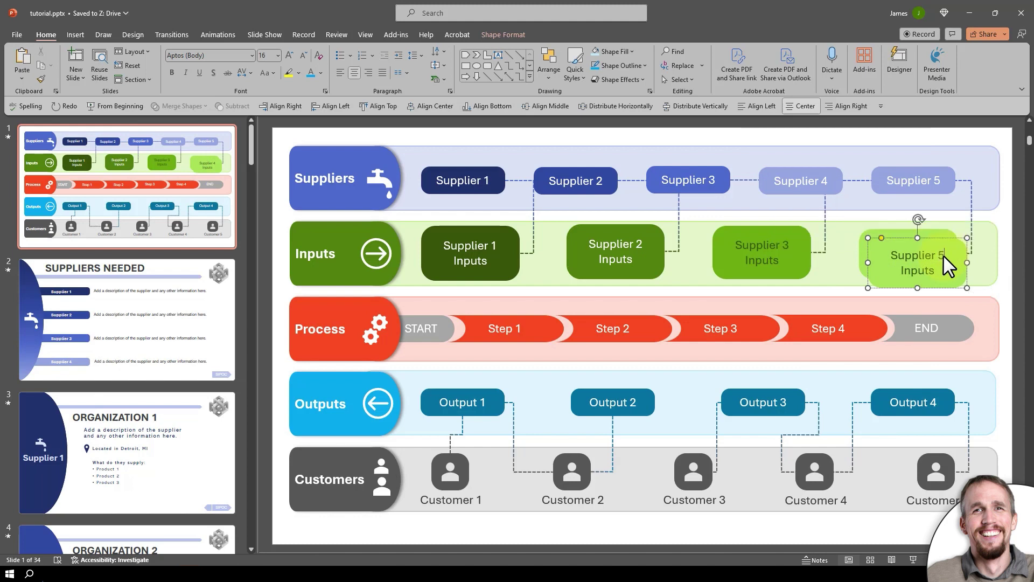
pyautogui.moveTo(954, 247); pyautogui.dragTo(949, 232)
# - Distribute the five Inputs boxes evenly horizontally across the Inputs row
pyautogui.click(888, 246)
pyautogui.click(861, 246)
pyautogui.keyDown('shift'); pyautogui.click(804, 237); pyautogui.keyUp('shift')
pyautogui.keyDown('shift'); pyautogui.click(633, 241); pyautogui.keyUp('shift')
pyautogui.keyDown('shift'); pyautogui.click(491, 236); pyautogui.keyUp('shift')
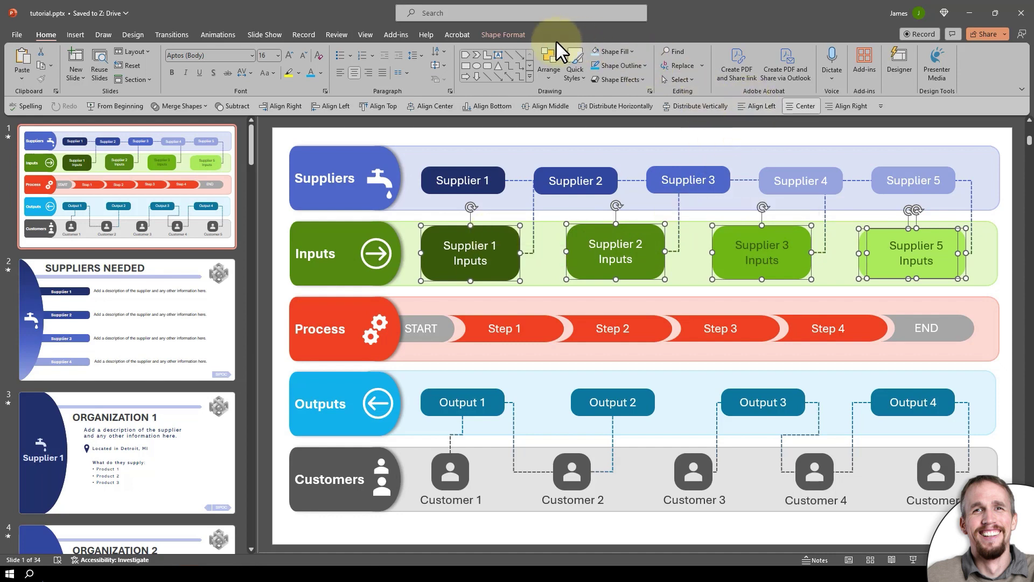
pyautogui.click(504, 33)
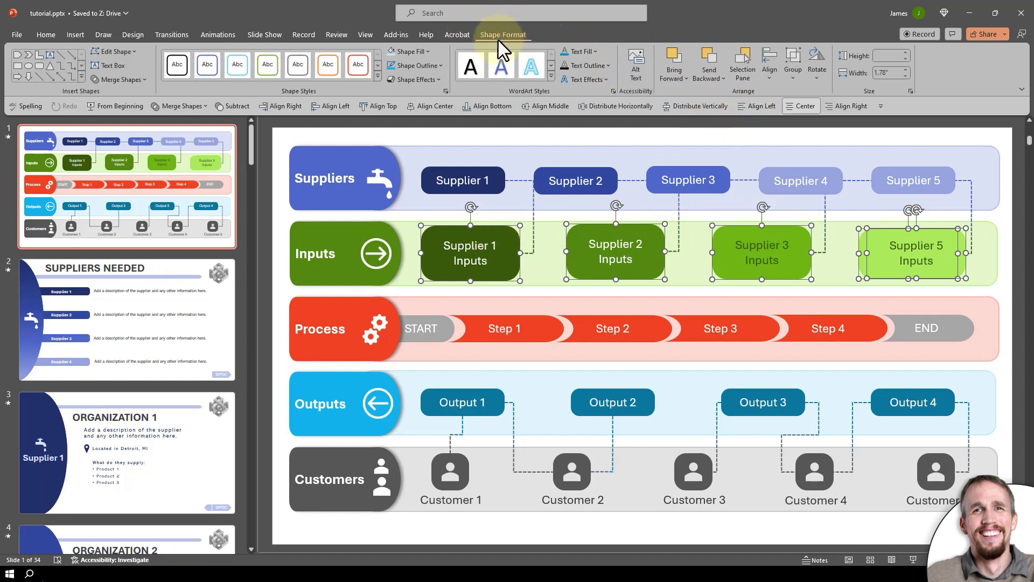
pyautogui.click(774, 77)
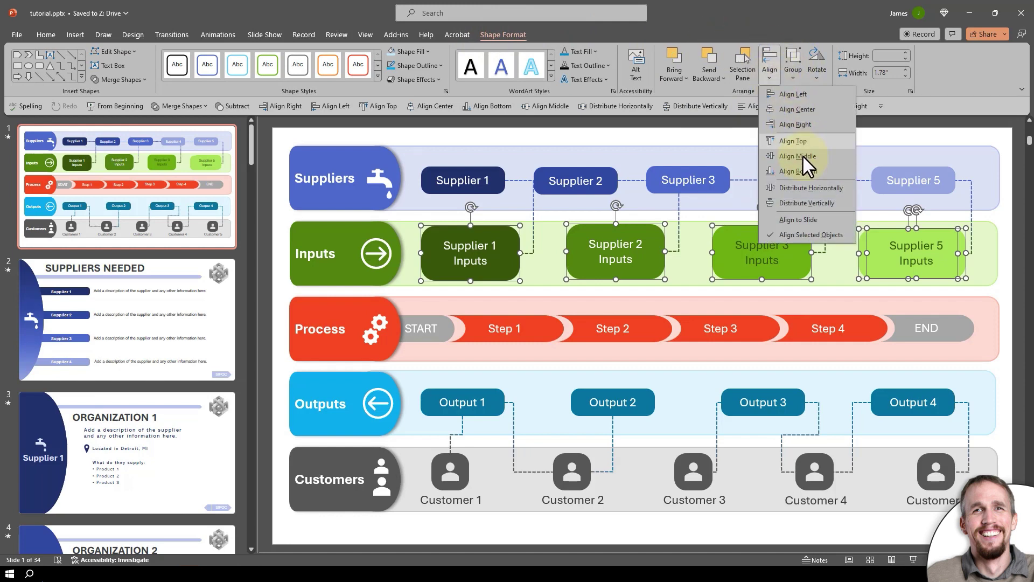
pyautogui.click(806, 186)
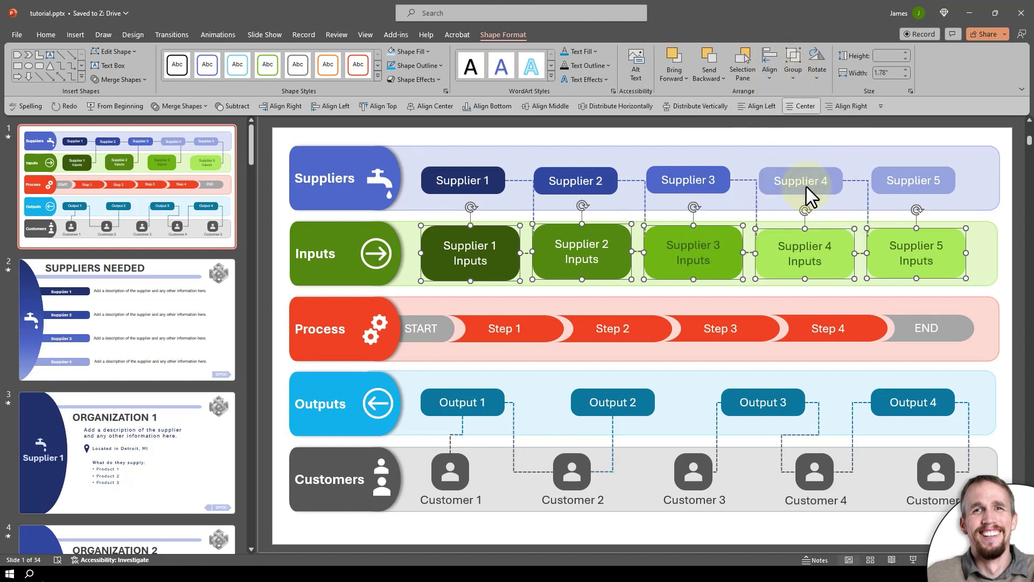
pyautogui.click(989, 249)
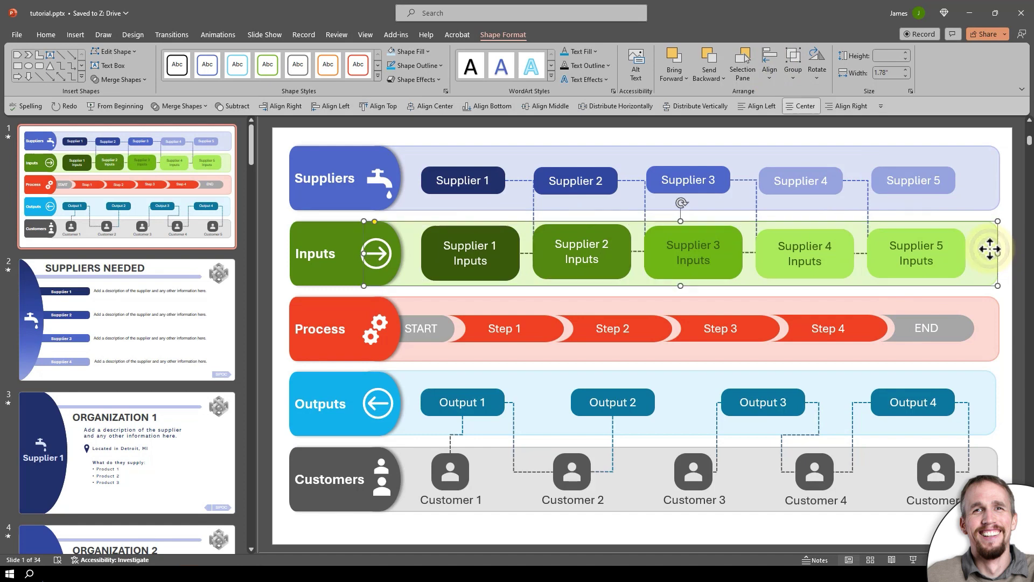
pyautogui.click(869, 200)
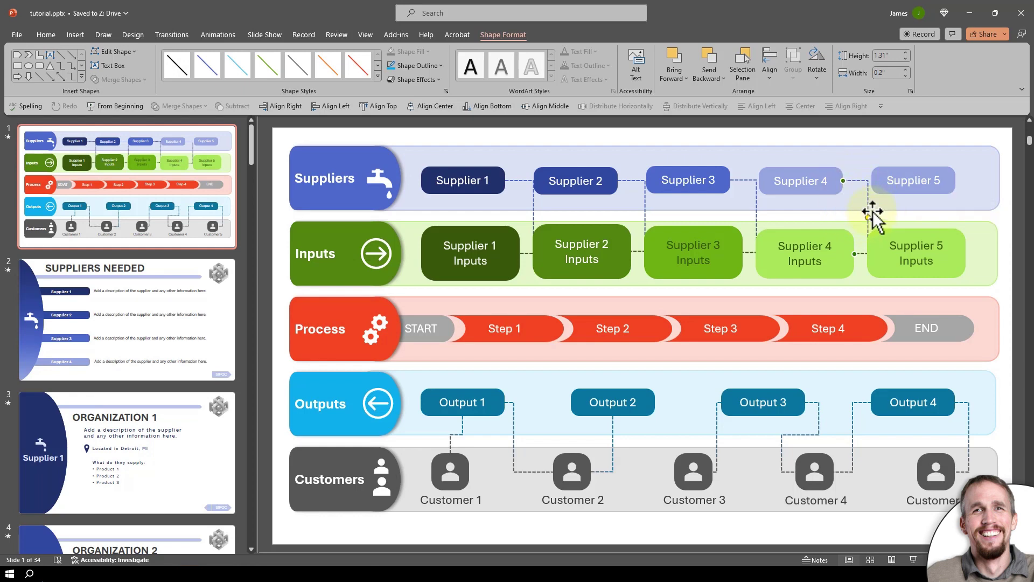
# - Add a dashed connector from Supplier 5 to Supplier 5 Inputs and reattach the Supplier 4 connector to Supplier 4 Inputs
pyautogui.moveTo(874, 211); pyautogui.dragTo(954, 173)
pyautogui.moveTo(923, 261); pyautogui.dragTo(967, 254)
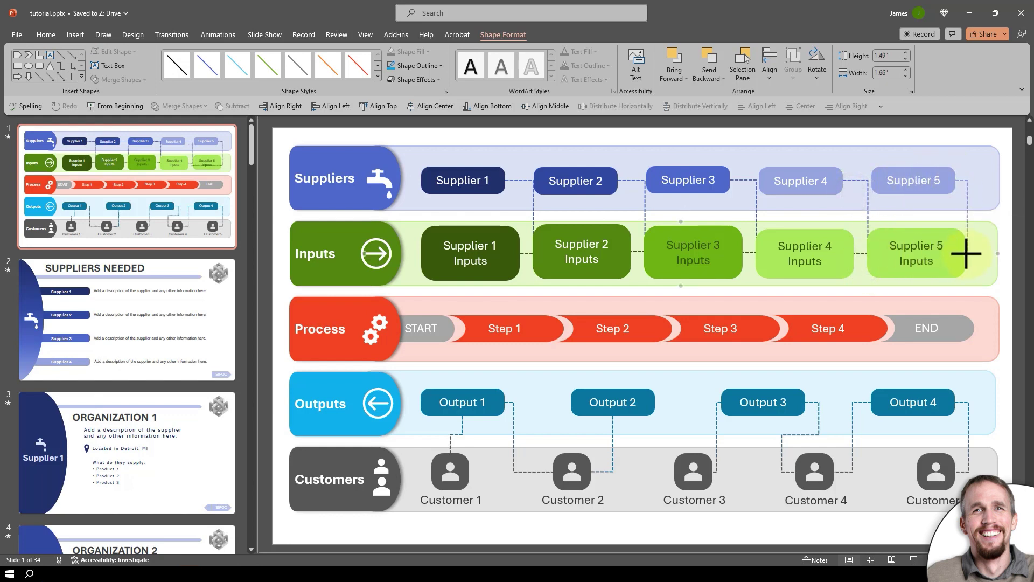
pyautogui.click(847, 182)
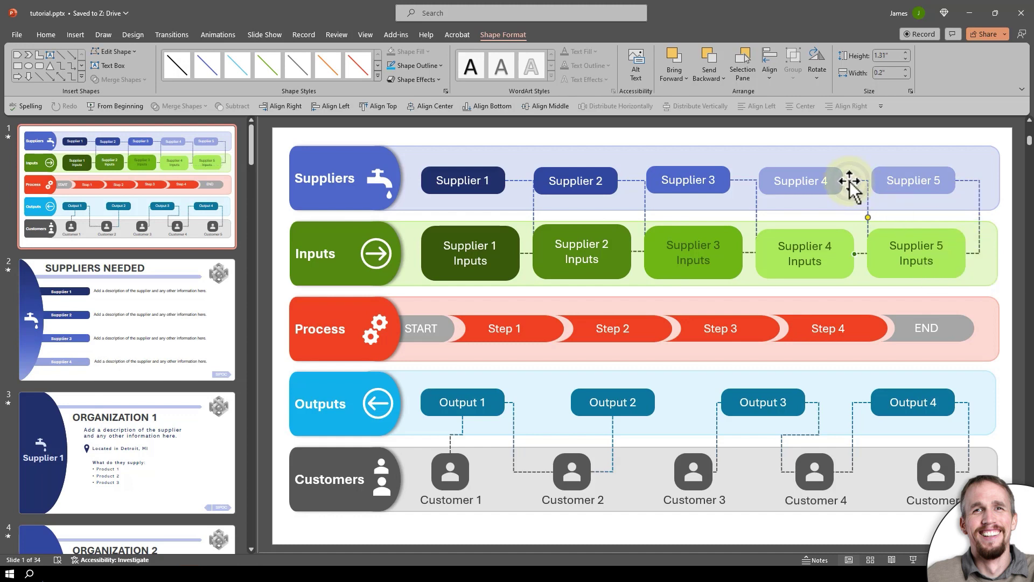
pyautogui.moveTo(870, 245); pyautogui.dragTo(856, 255)
pyautogui.moveTo(868, 218); pyautogui.dragTo(865, 221)
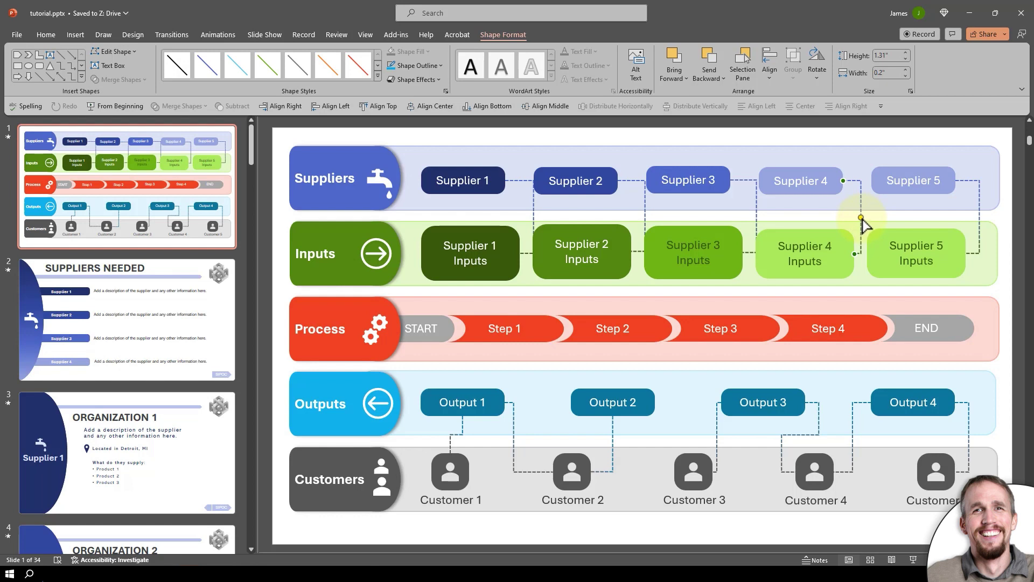
pyautogui.moveTo(861, 219); pyautogui.dragTo(864, 223)
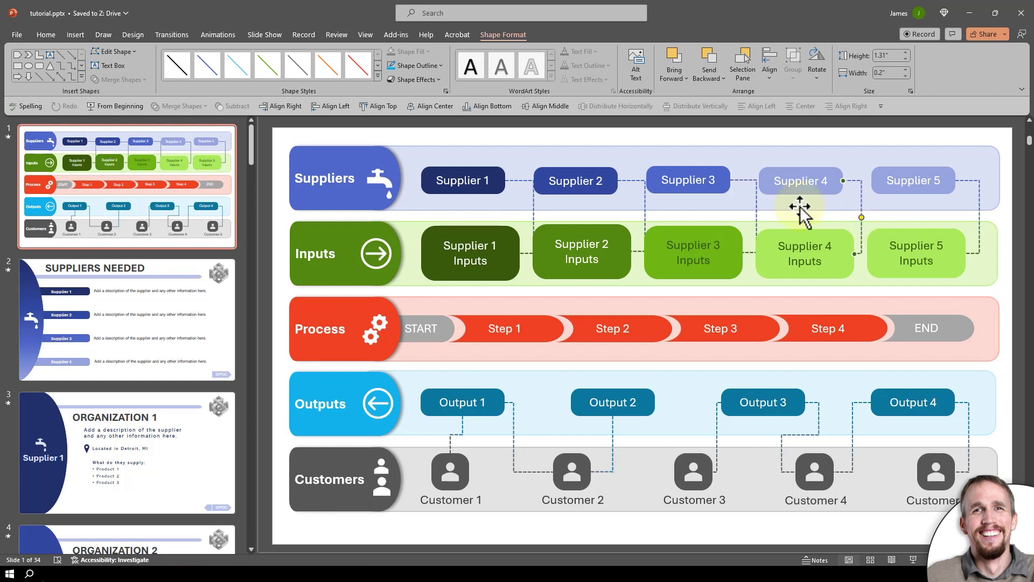
# - Shift the bends of the Supplier 3, 2 and 1 connectors slightly left
pyautogui.click(757, 215)
pyautogui.moveTo(757, 215); pyautogui.dragTo(749, 216)
pyautogui.click(645, 216)
pyautogui.moveTo(645, 216); pyautogui.dragTo(638, 216)
pyautogui.click(534, 218)
pyautogui.moveTo(534, 219); pyautogui.dragTo(529, 219)
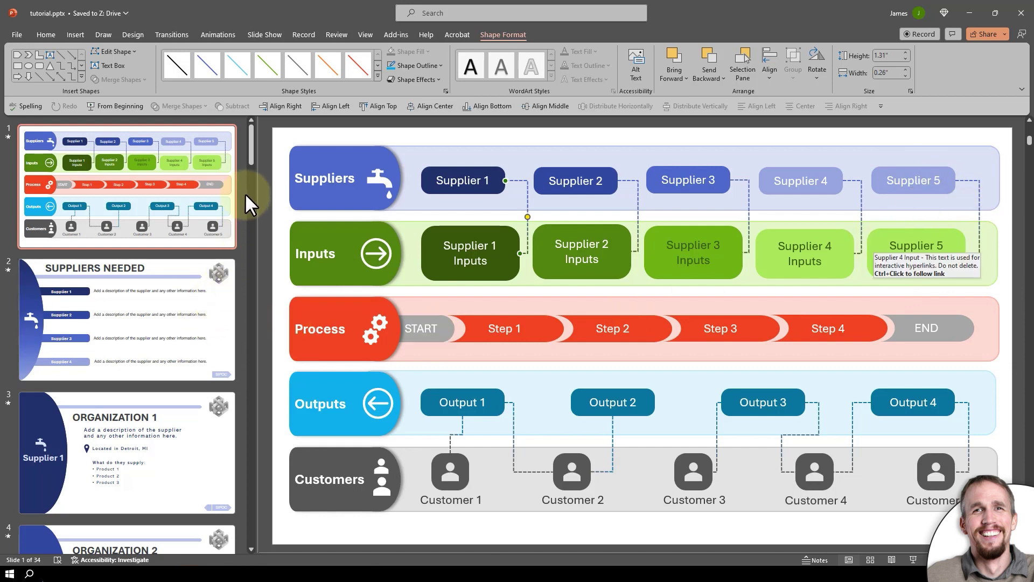
pyautogui.click(252, 151)
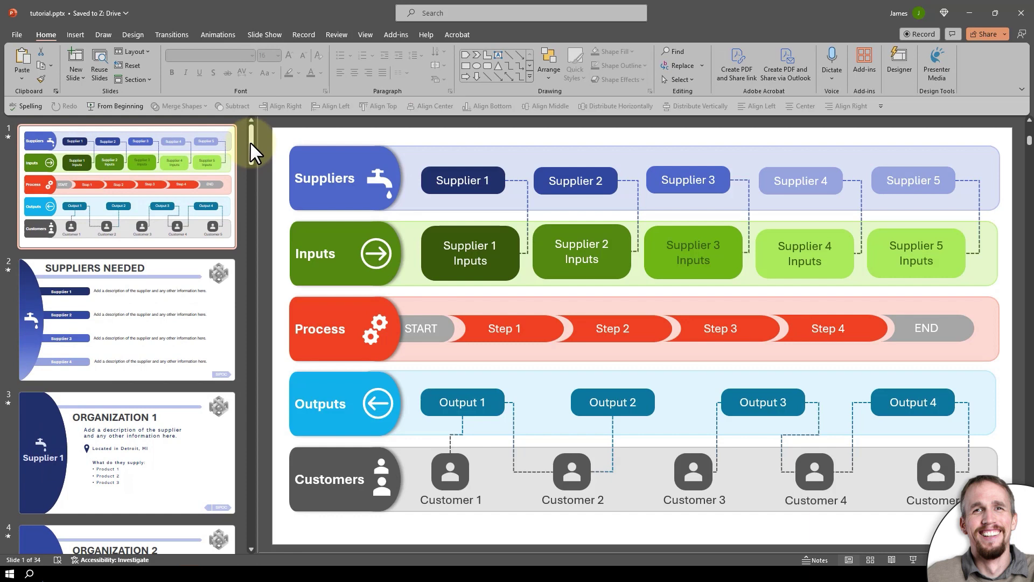
# - On the Suppliers Needed slide, copy the Supplier 4 bar together with its description
pyautogui.click(149, 324)
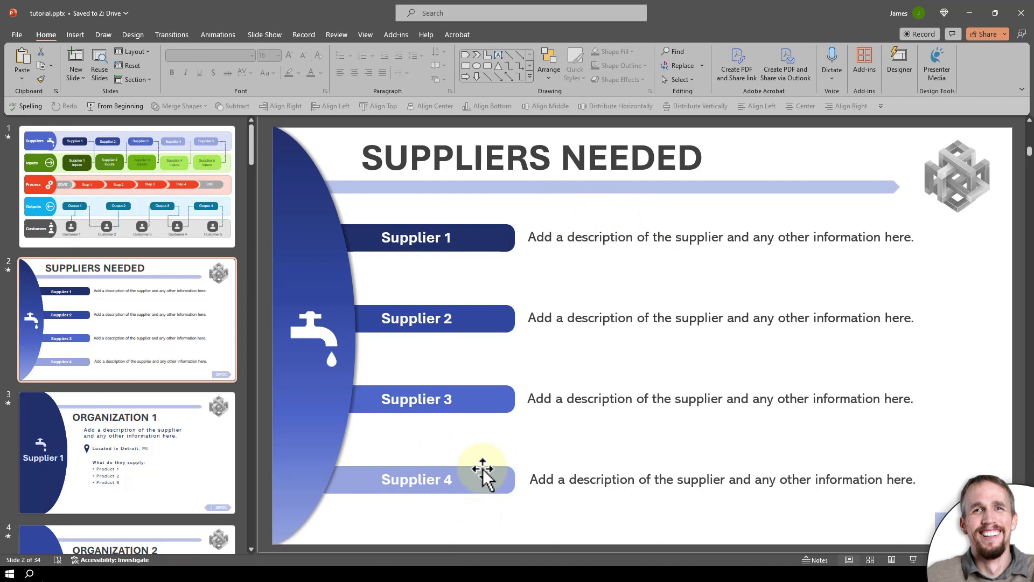
pyautogui.click(482, 477)
pyautogui.keyDown('shift'); pyautogui.click(576, 478); pyautogui.keyUp('shift')
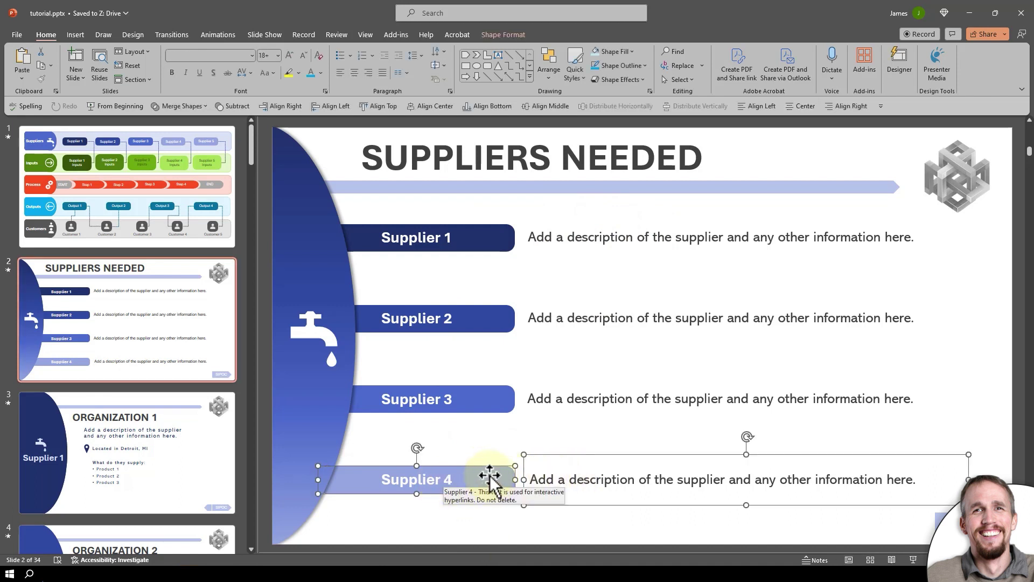
pyautogui.click(489, 447)
pyautogui.click(476, 478)
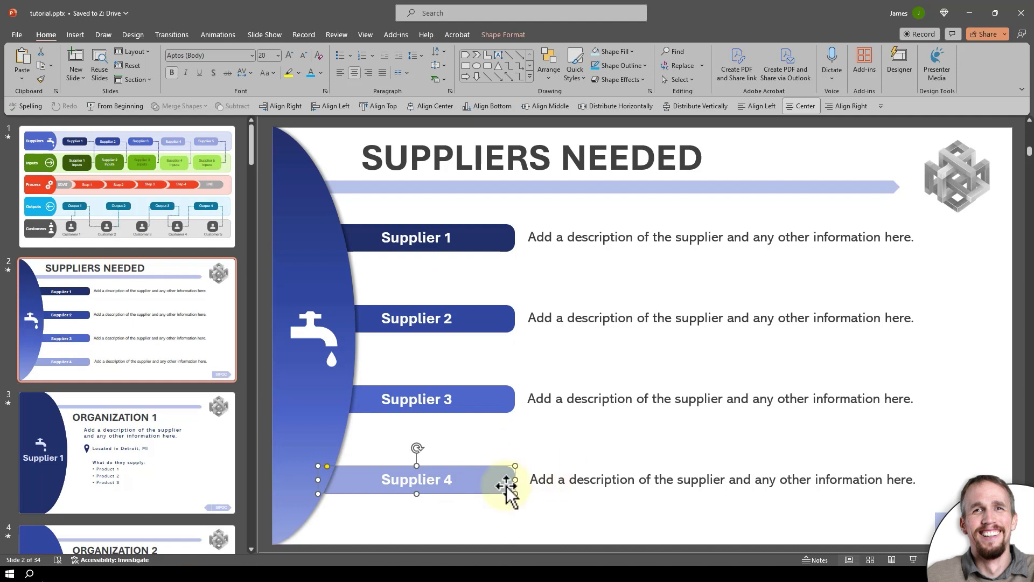
pyautogui.keyDown('shift'); pyautogui.click(557, 481); pyautogui.keyUp('shift')
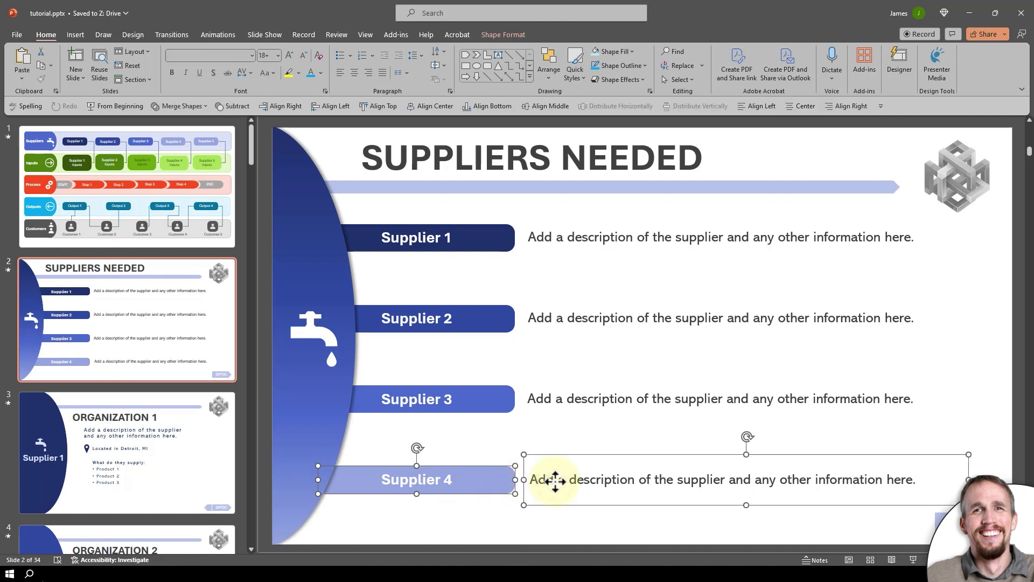
pyautogui.rightClick(556, 454)
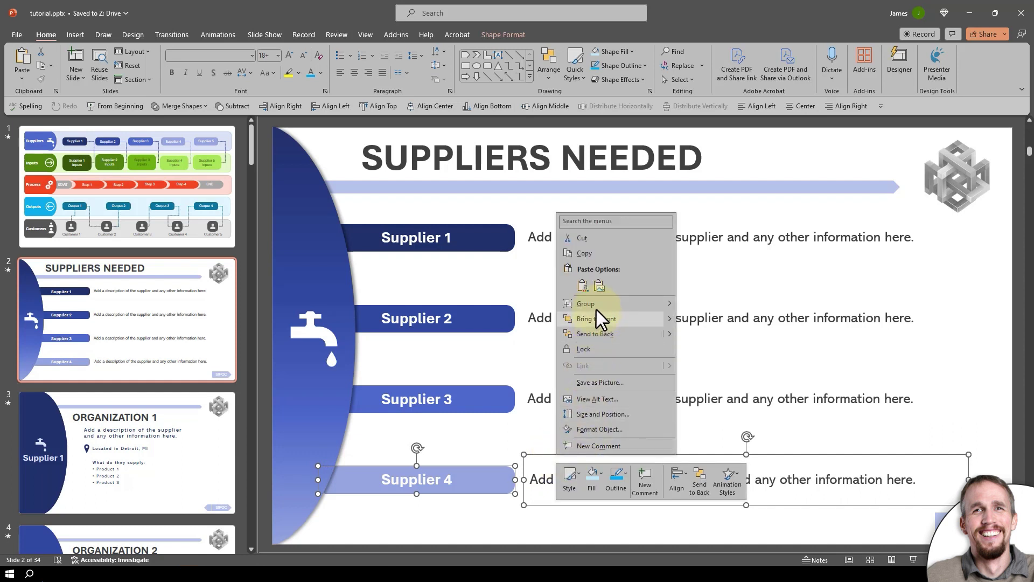
pyautogui.click(597, 255)
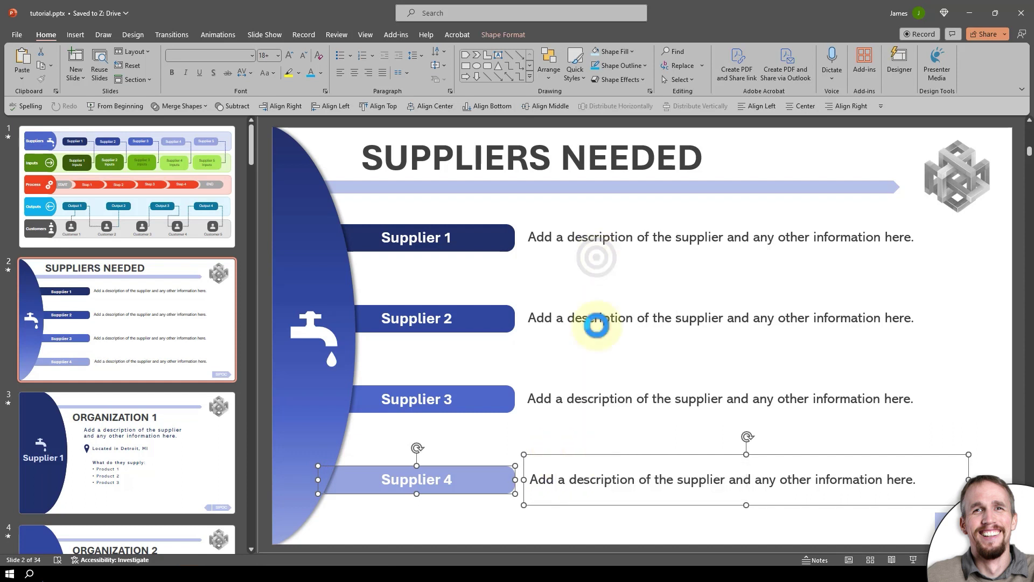
# - Paste the copied Supplier 4 row and position it just below the original
pyautogui.rightClick(568, 441)
pyautogui.click(594, 335)
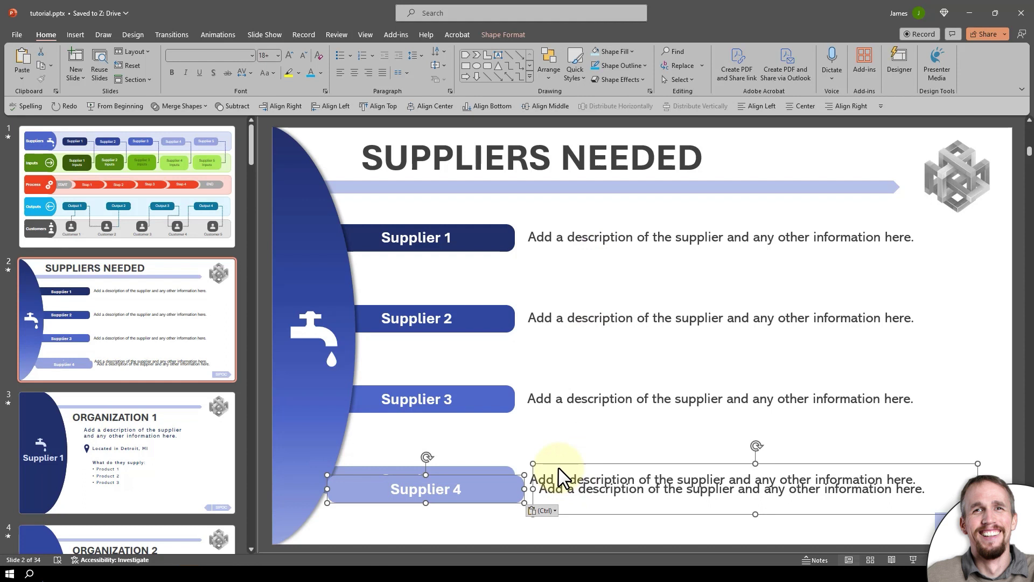
pyautogui.moveTo(560, 469); pyautogui.dragTo(551, 490)
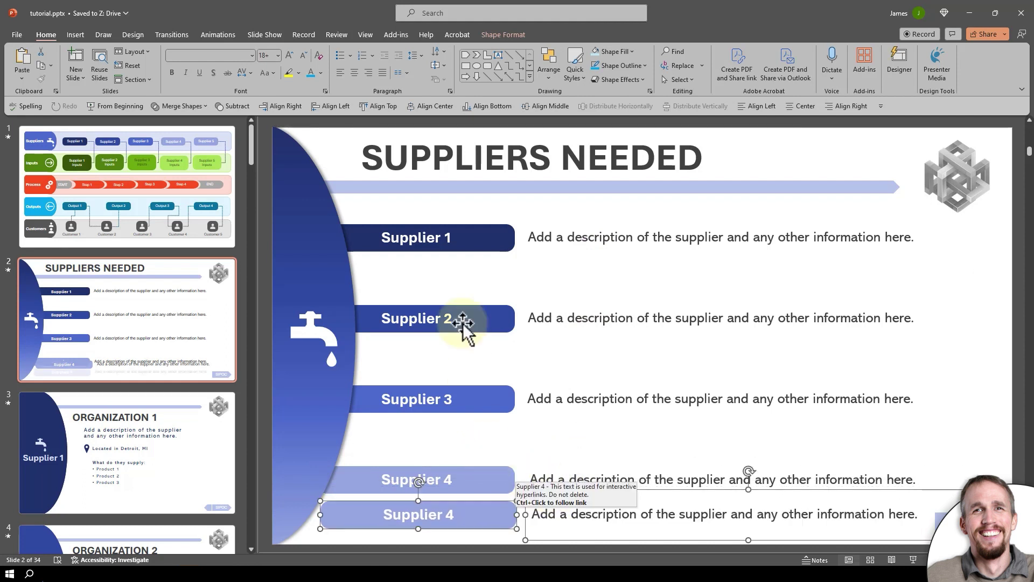
pyautogui.moveTo(466, 518); pyautogui.dragTo(468, 492)
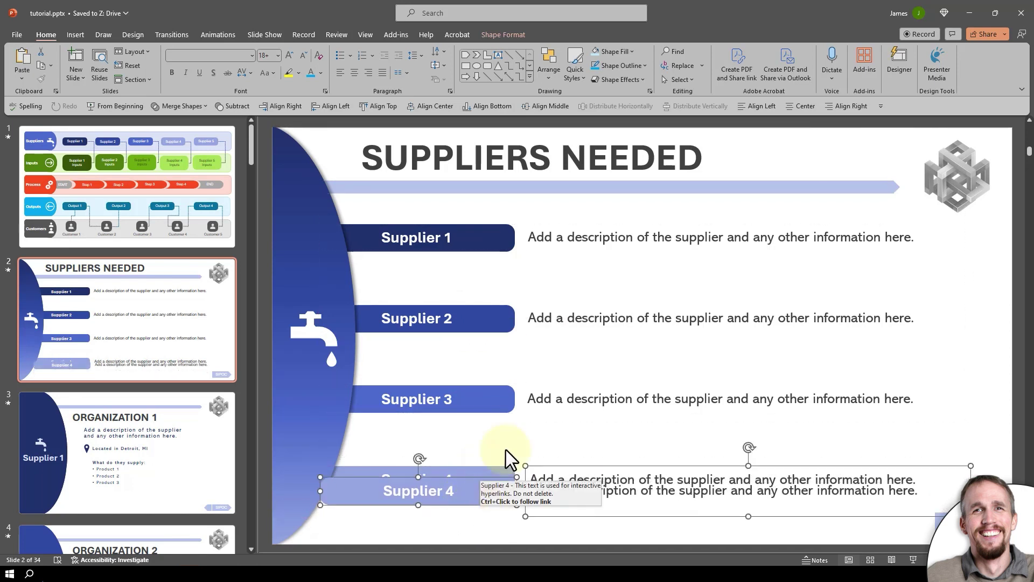
pyautogui.click(512, 462)
# - Select all five supplier bars, from both Supplier 4 bars up to Supplier 1
pyautogui.click(495, 493)
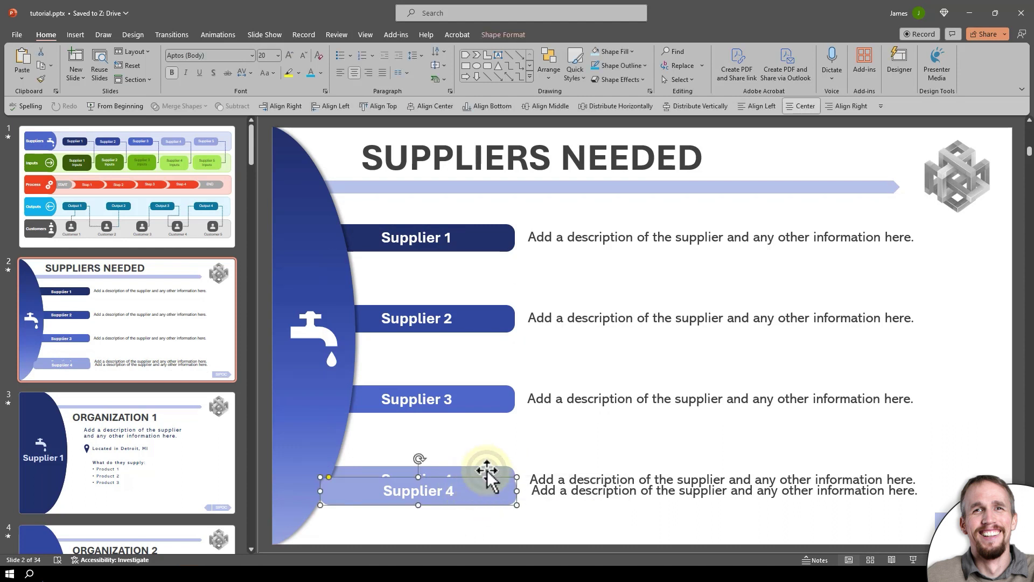
pyautogui.keyDown('shift'); pyautogui.click(483, 474); pyautogui.keyUp('shift')
pyautogui.keyDown('shift'); pyautogui.click(487, 401); pyautogui.keyUp('shift')
pyautogui.keyDown('shift'); pyautogui.click(486, 318); pyautogui.keyUp('shift')
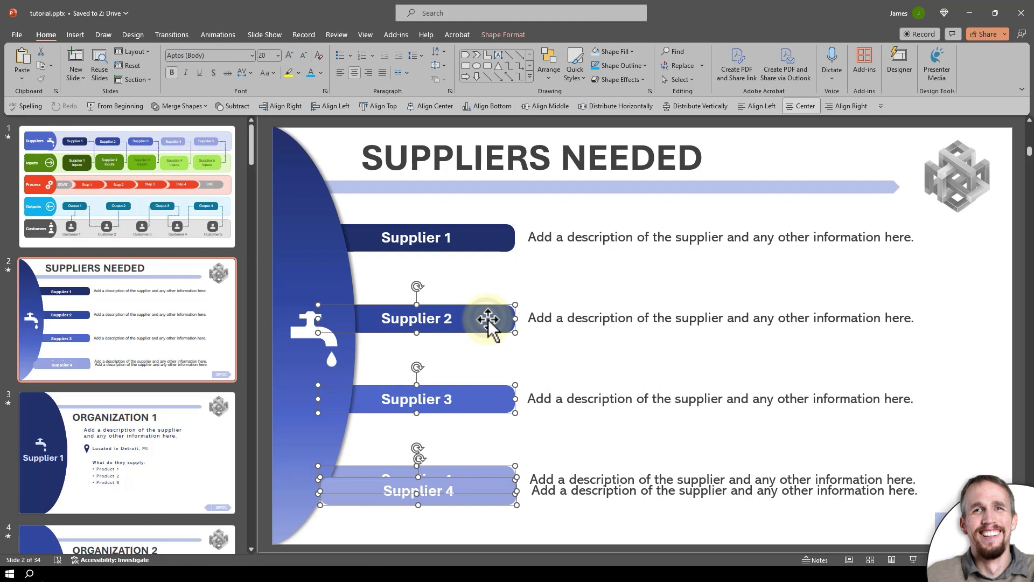
pyautogui.keyDown('shift'); pyautogui.click(490, 239); pyautogui.keyUp('shift')
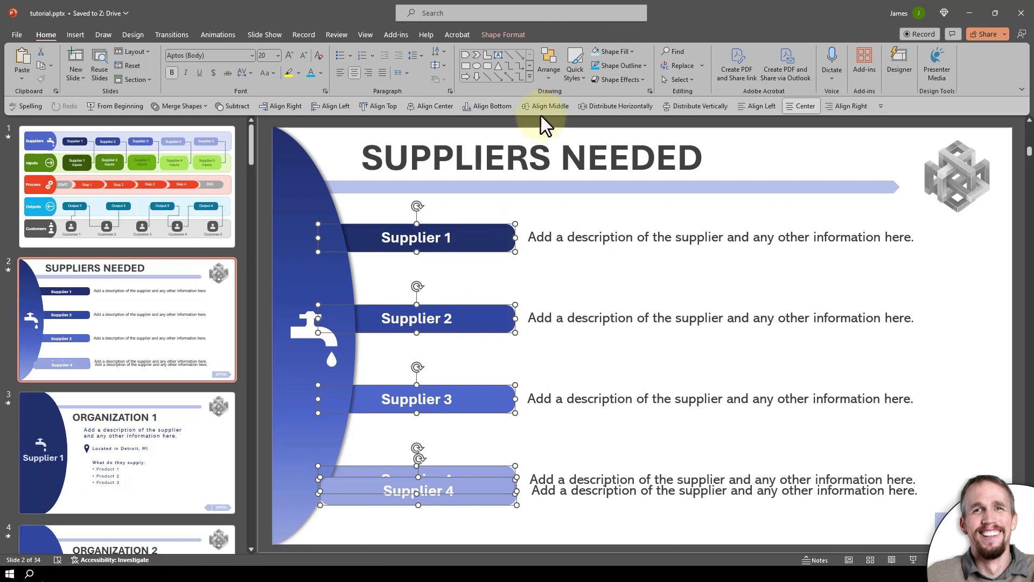
pyautogui.click(498, 32)
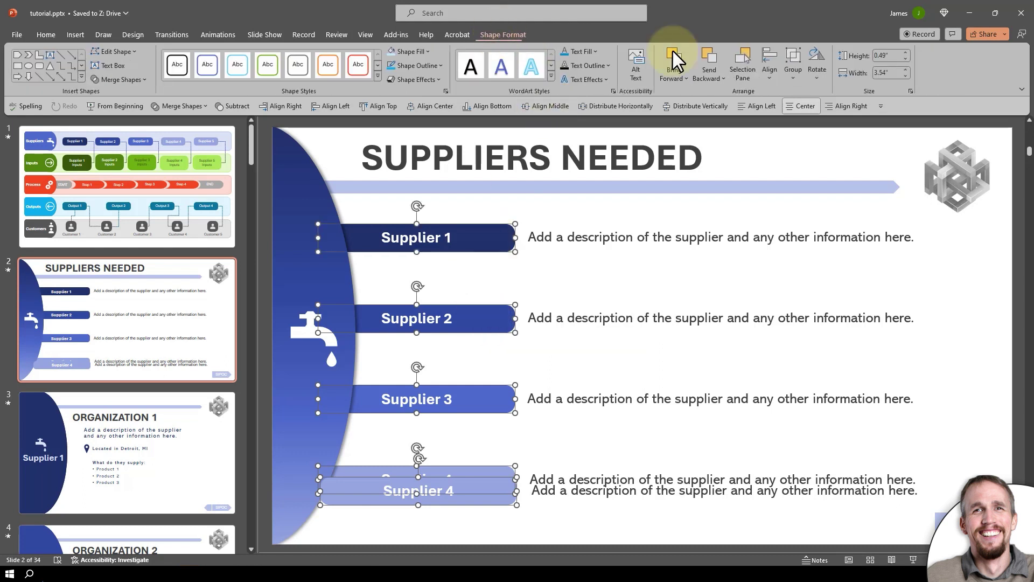
# - Distribute the five supplier bars vertically and raise the Supplier 3 description level with its bar
pyautogui.click(771, 77)
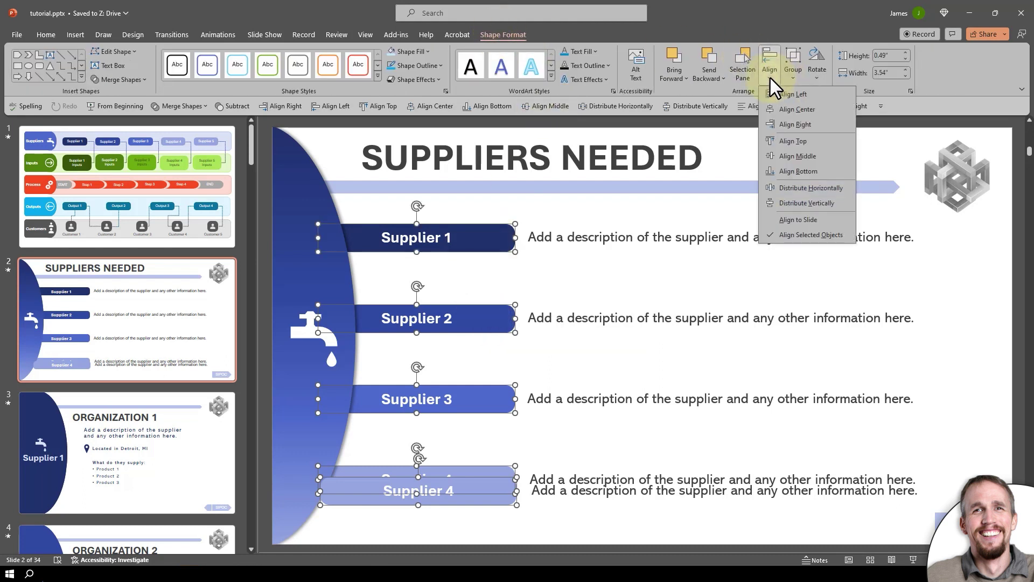
pyautogui.click(806, 203)
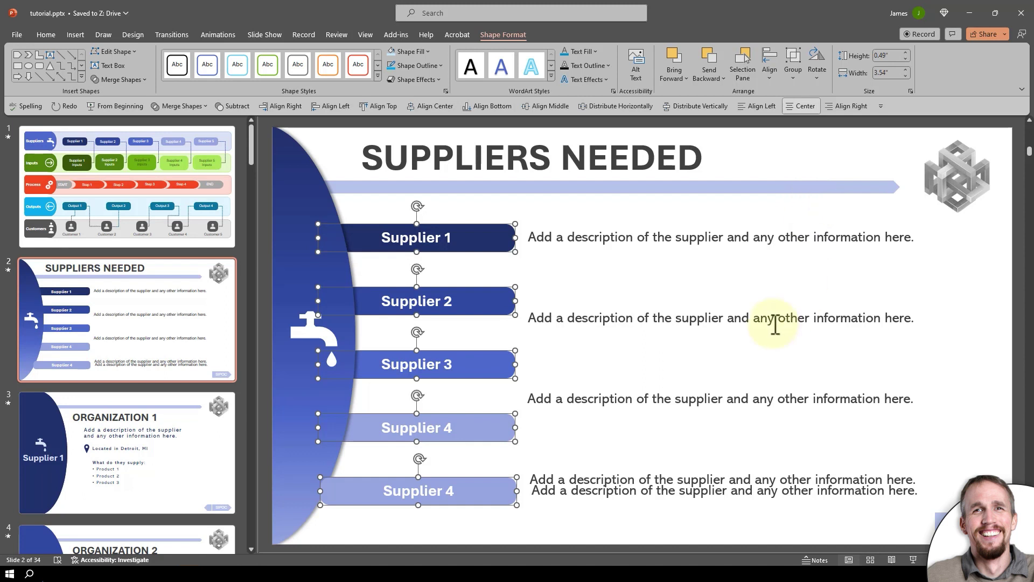
pyautogui.click(689, 318)
pyautogui.moveTo(663, 302); pyautogui.dragTo(652, 281)
pyautogui.hotkey('ctrl', 'z')
pyautogui.click(609, 401)
pyautogui.moveTo(608, 374); pyautogui.dragTo(604, 340)
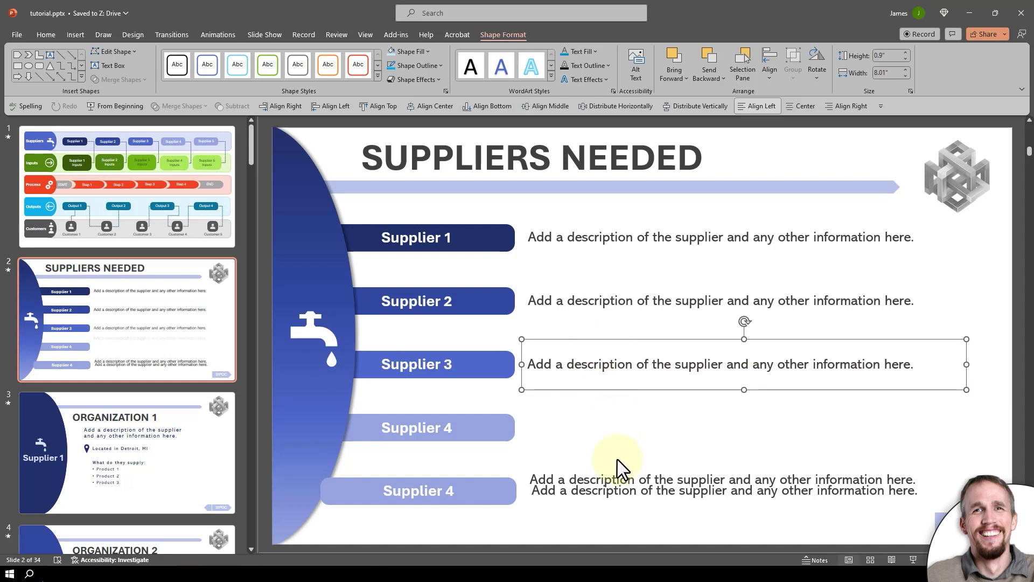
# - Move the upper overlapping description up beside the upper Supplier 4 bar
pyautogui.click(594, 479)
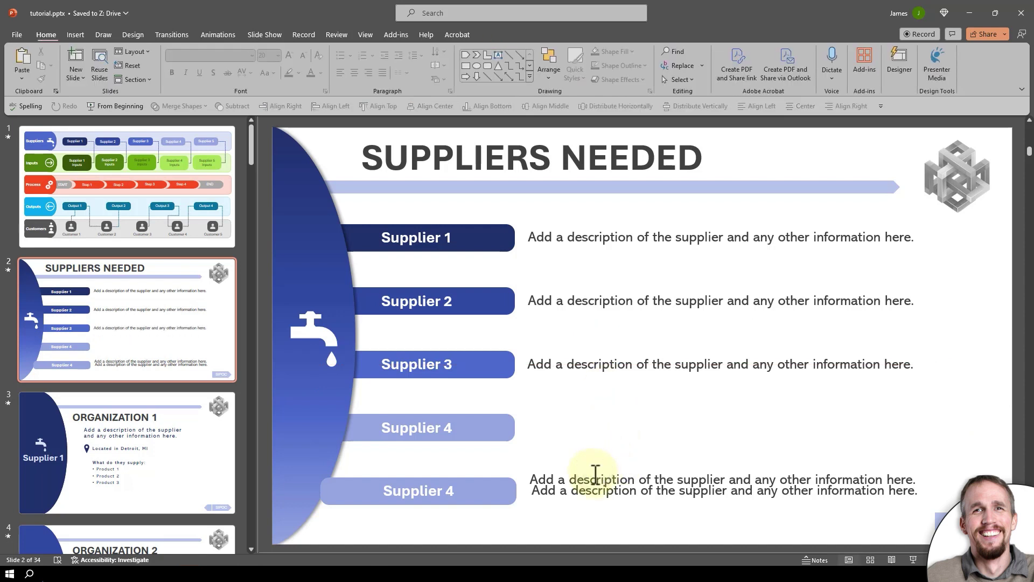
pyautogui.click(499, 495)
pyautogui.click(545, 493)
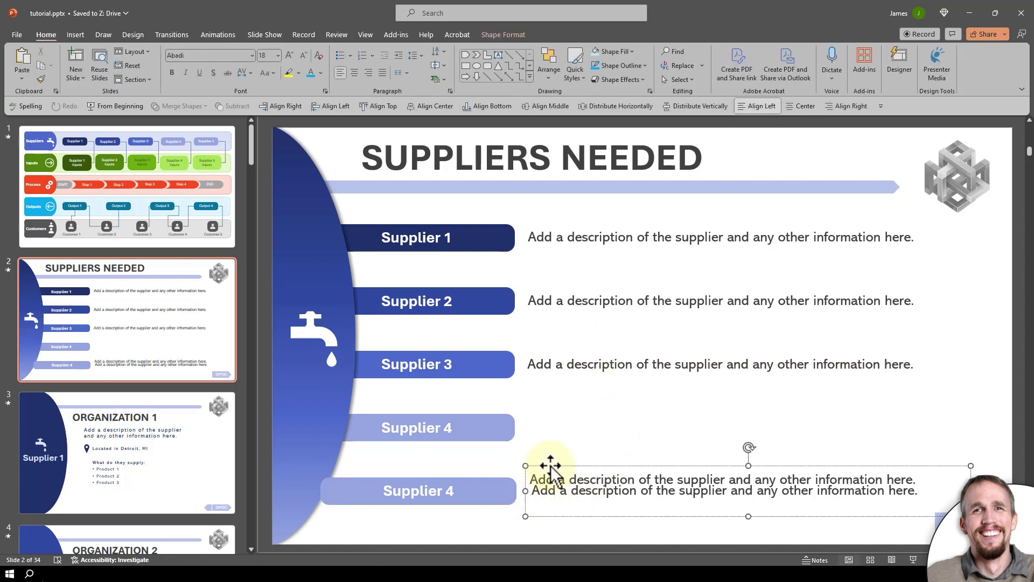
pyautogui.click(539, 456)
pyautogui.moveTo(539, 427); pyautogui.dragTo(538, 402)
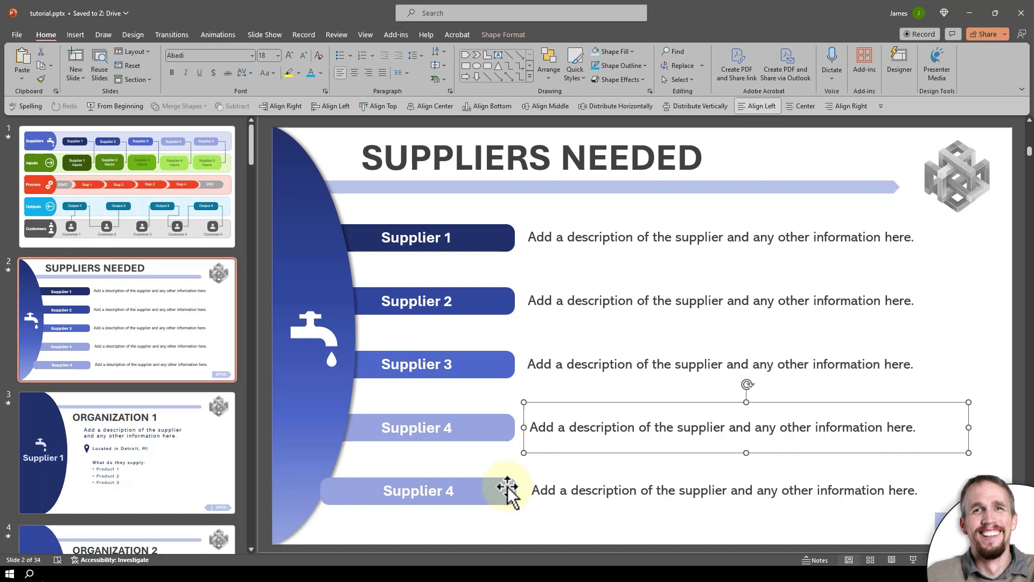
# - Distribute all five supplier description boxes evenly top to bottom
pyautogui.click(572, 240)
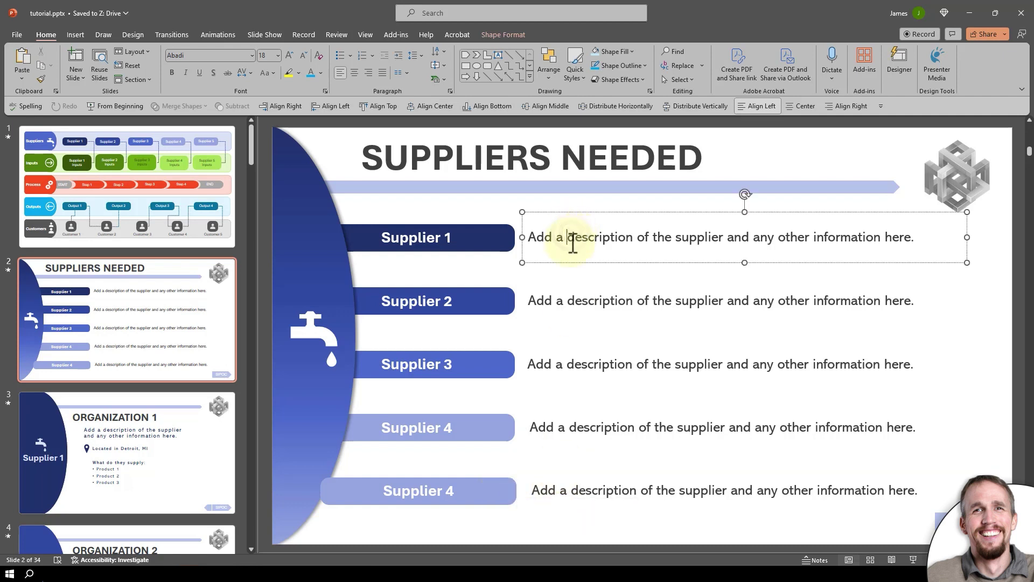
pyautogui.keyDown('shift'); pyautogui.click(555, 300); pyautogui.keyUp('shift')
pyautogui.keyDown('shift'); pyautogui.click(554, 363); pyautogui.keyUp('shift')
pyautogui.keyDown('shift'); pyautogui.click(558, 427); pyautogui.keyUp('shift')
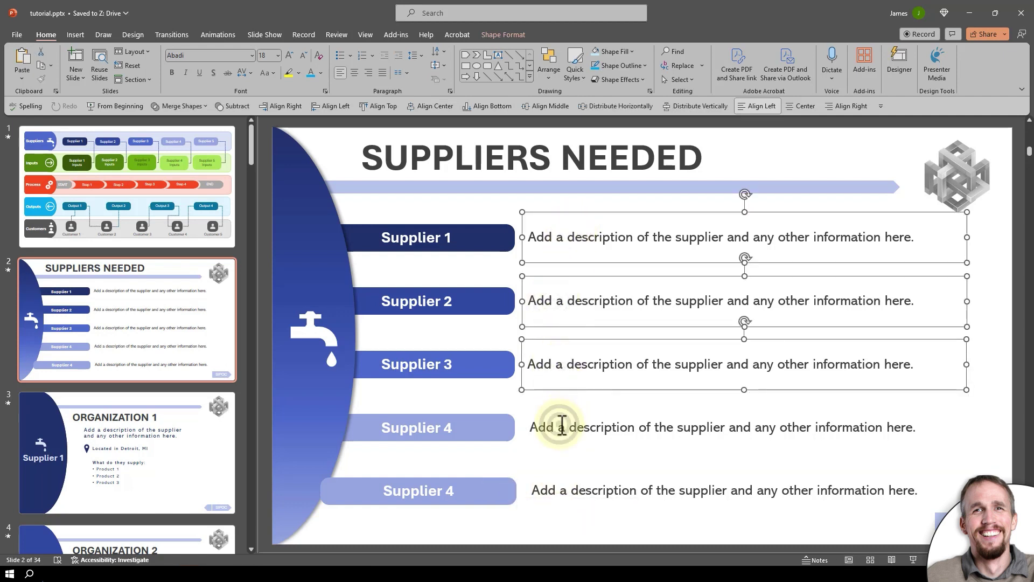
pyautogui.keyDown('shift'); pyautogui.click(567, 496); pyautogui.keyUp('shift')
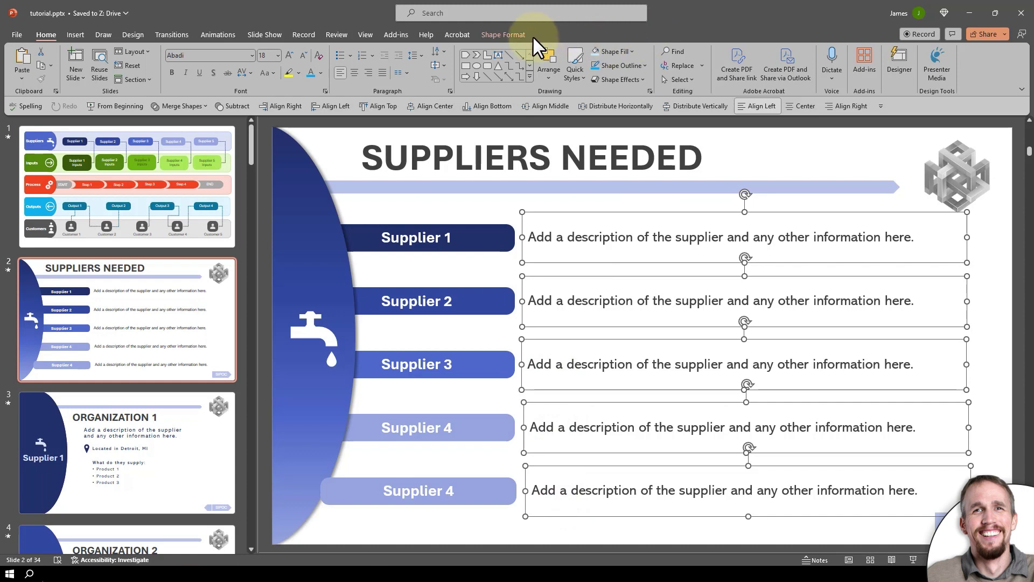
pyautogui.click(514, 34)
pyautogui.click(770, 79)
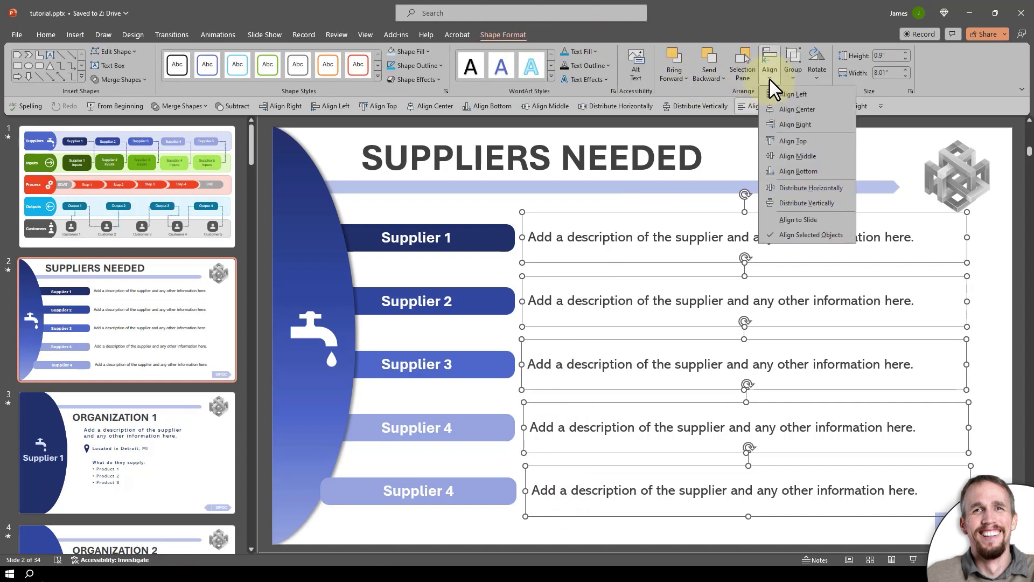
pyautogui.click(799, 203)
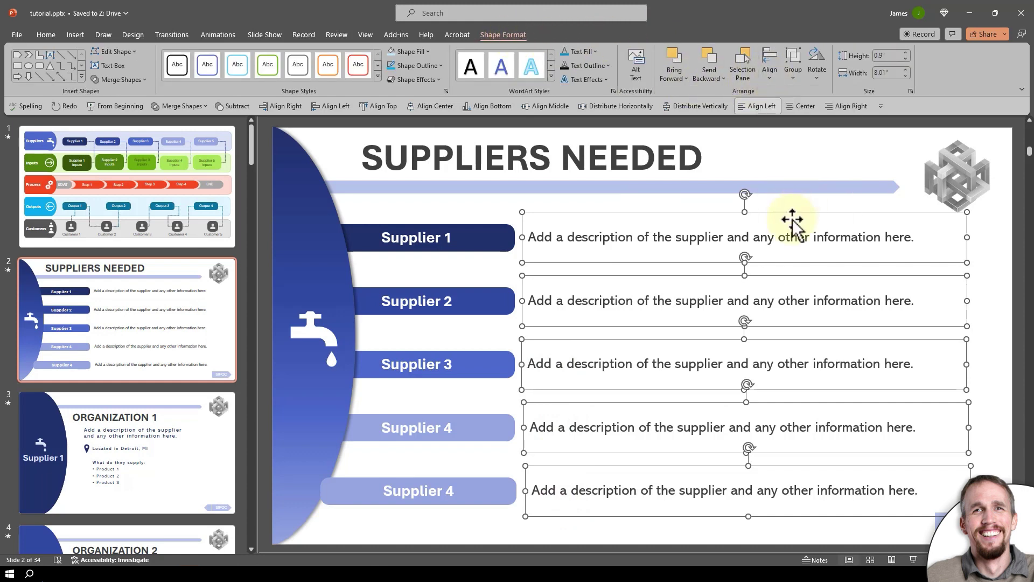
pyautogui.click(597, 534)
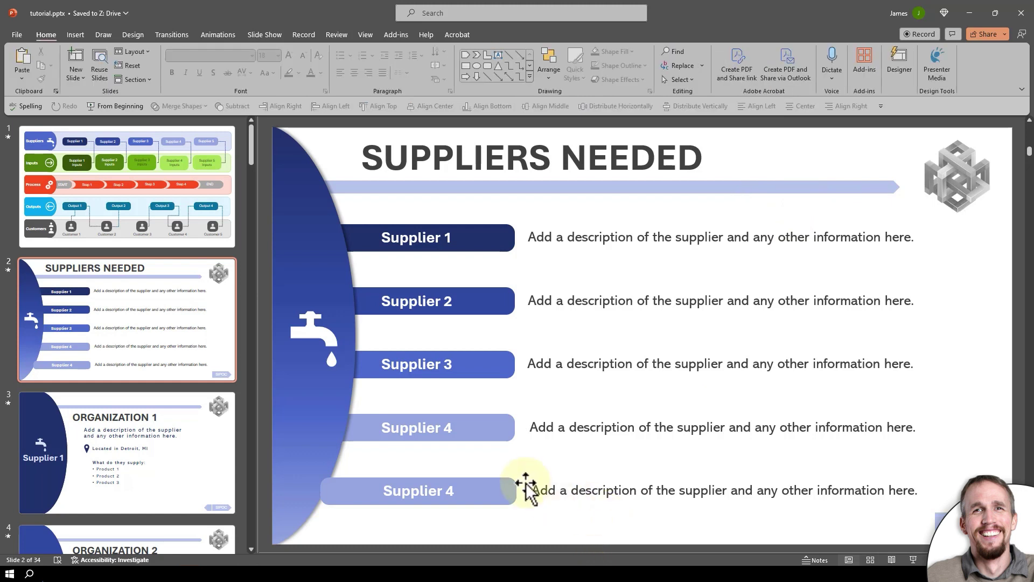
# - Send the bottom Supplier 4 bar to the back, behind the blue curved panel
pyautogui.click(462, 492)
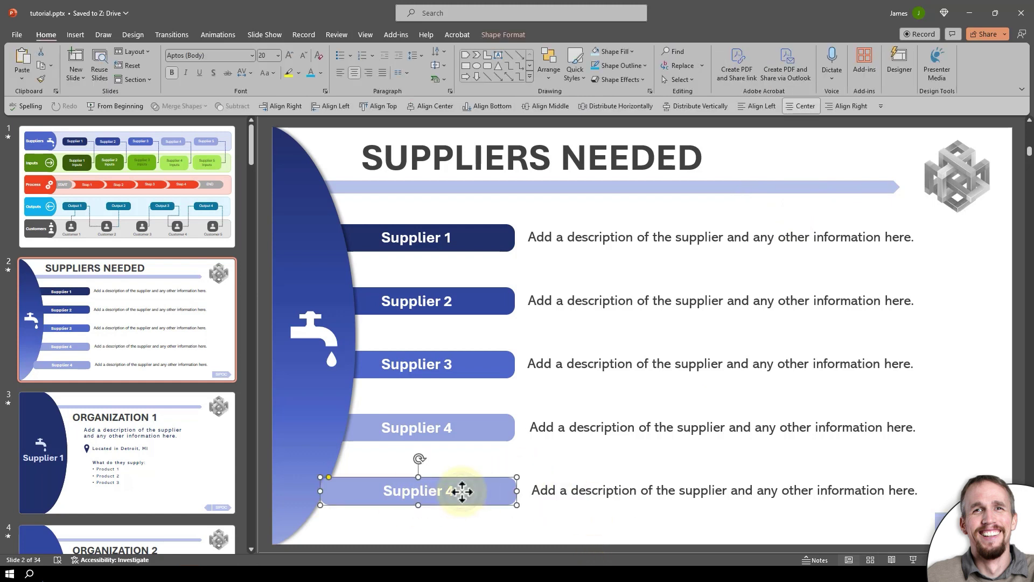
pyautogui.rightClick(474, 491)
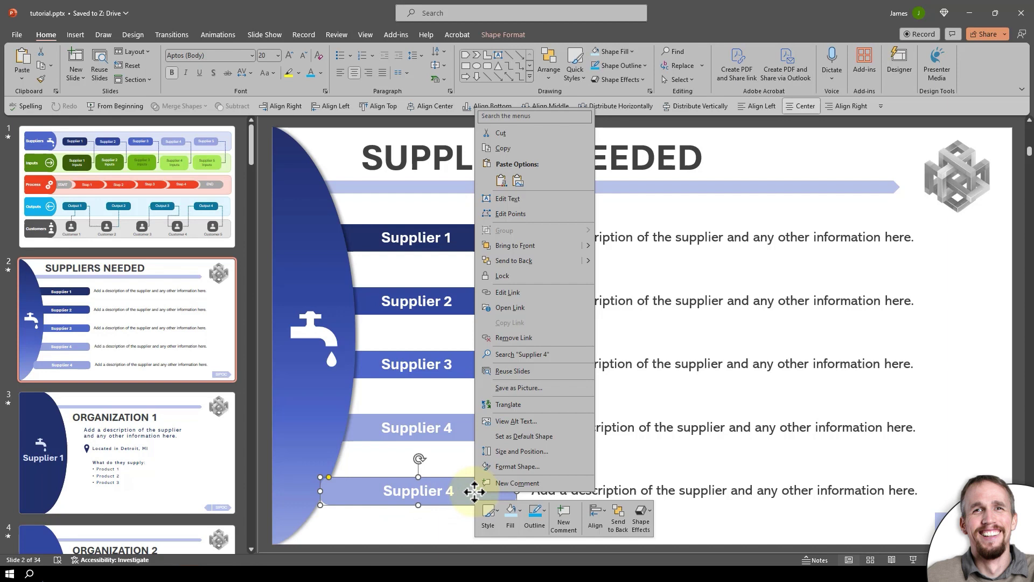
pyautogui.click(519, 260)
pyautogui.click(347, 552)
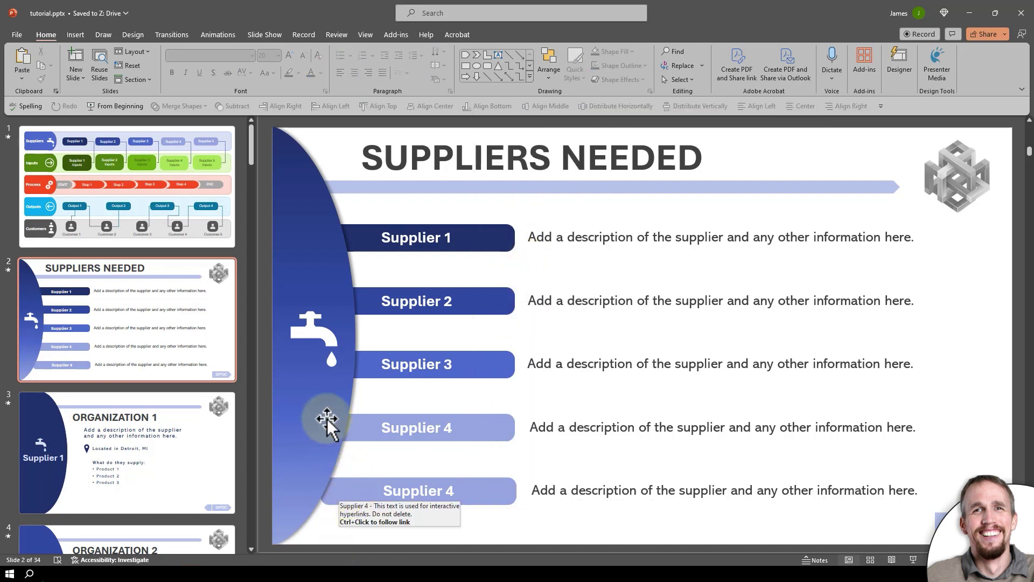
# - Change the bottom bar's label from Supplier 4 to Supplier 5
pyautogui.doubleClick(453, 491)
pyautogui.write('5')
pyautogui.click(485, 525)
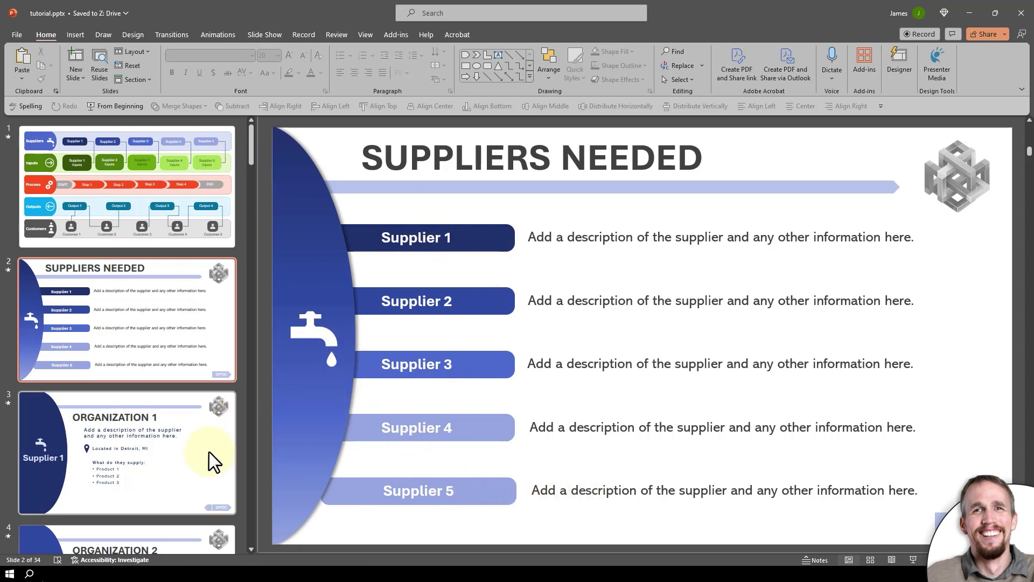
pyautogui.moveTo(252, 147); pyautogui.dragTo(250, 195)
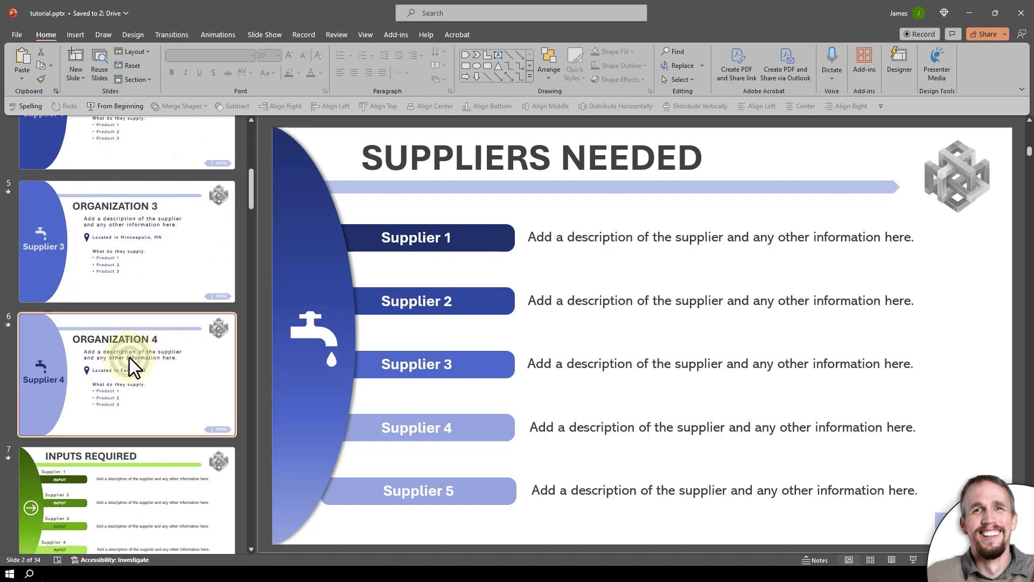
pyautogui.click(133, 357)
# - Copy the Organization 4 slide and paste it as new slide 7
pyautogui.rightClick(133, 357)
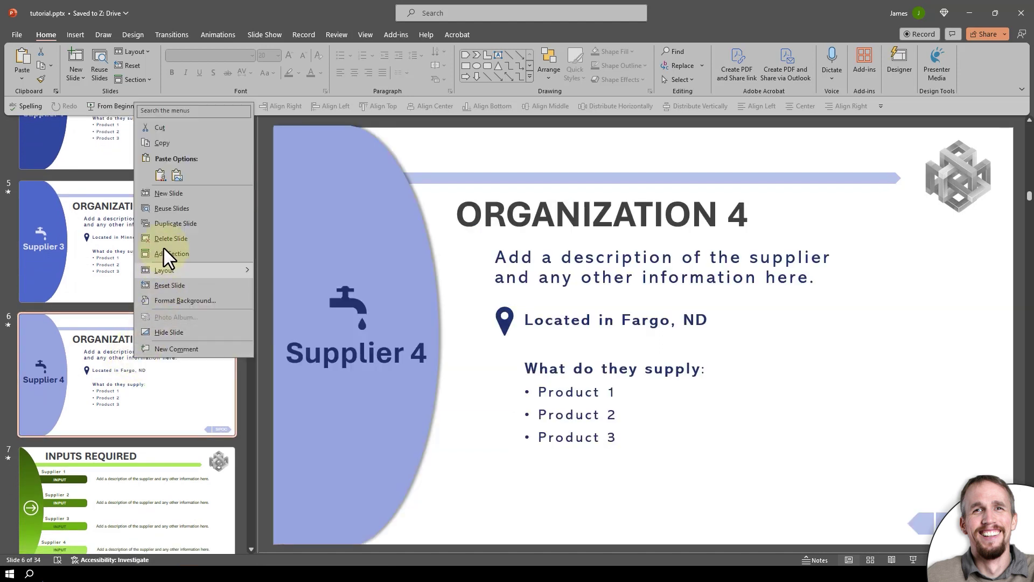
pyautogui.click(185, 142)
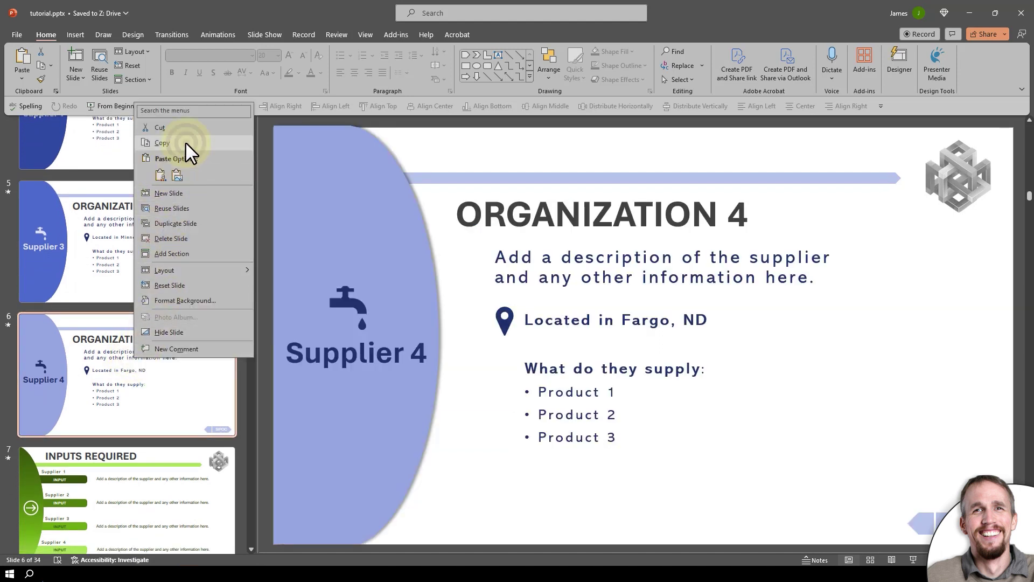
pyautogui.rightClick(169, 377)
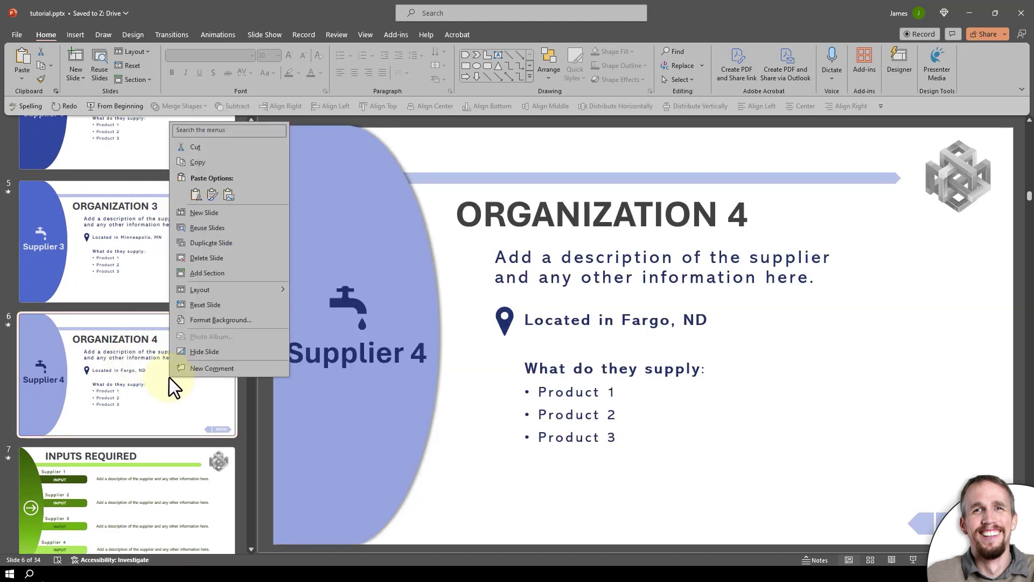
pyautogui.click(199, 195)
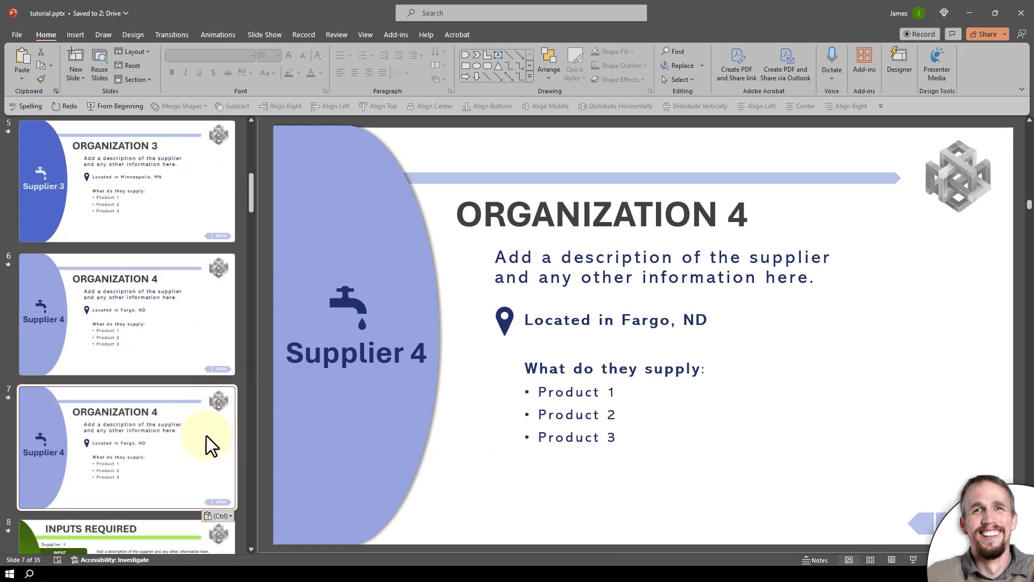
# - Retitle slide 7 ORGANIZATION 5 and change its side label to Supplier 5
pyautogui.click(734, 205)
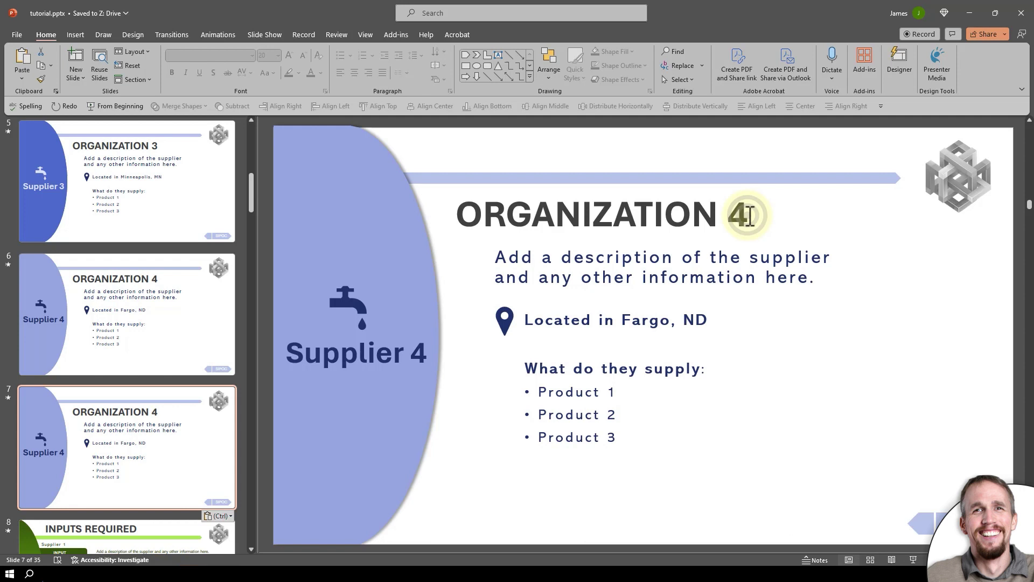
pyautogui.write('5')
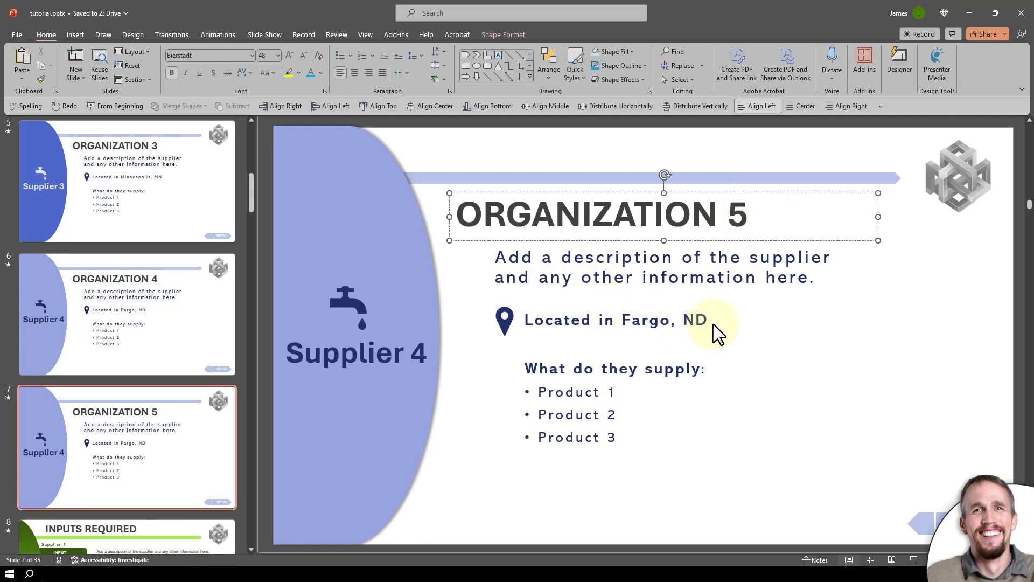
pyautogui.click(422, 365)
pyautogui.doubleClick(422, 359)
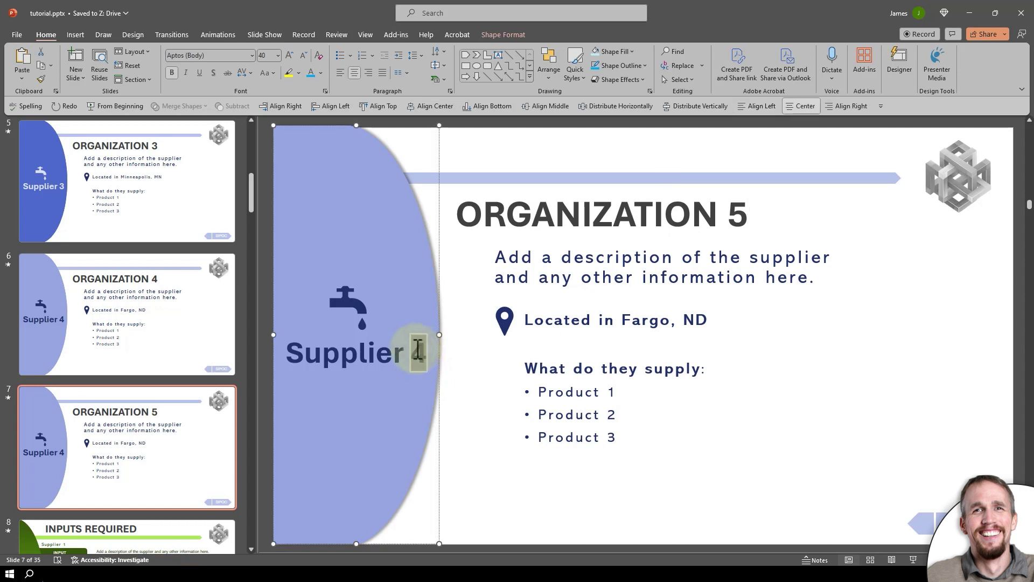
pyautogui.write('5')
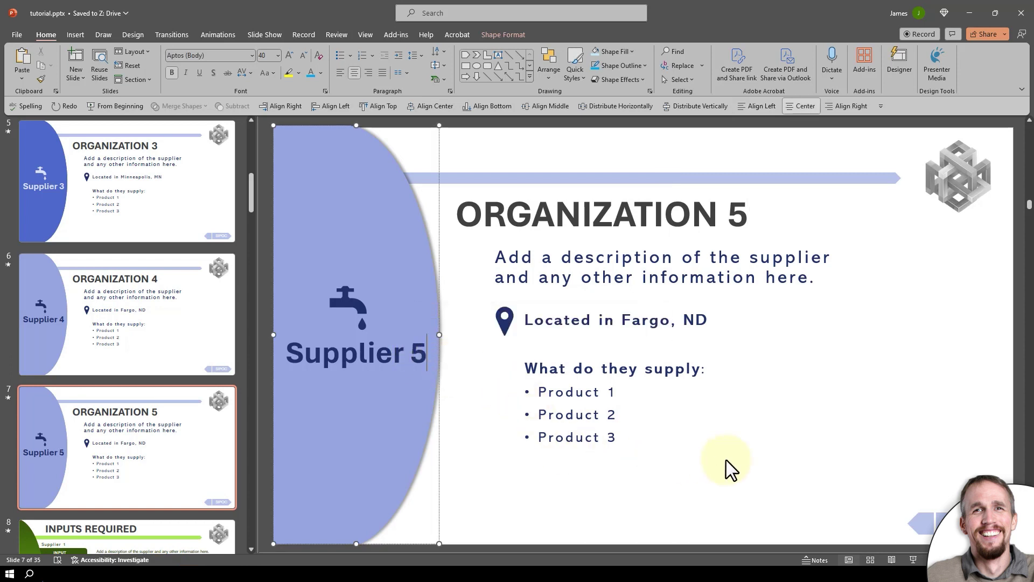
pyautogui.click(726, 460)
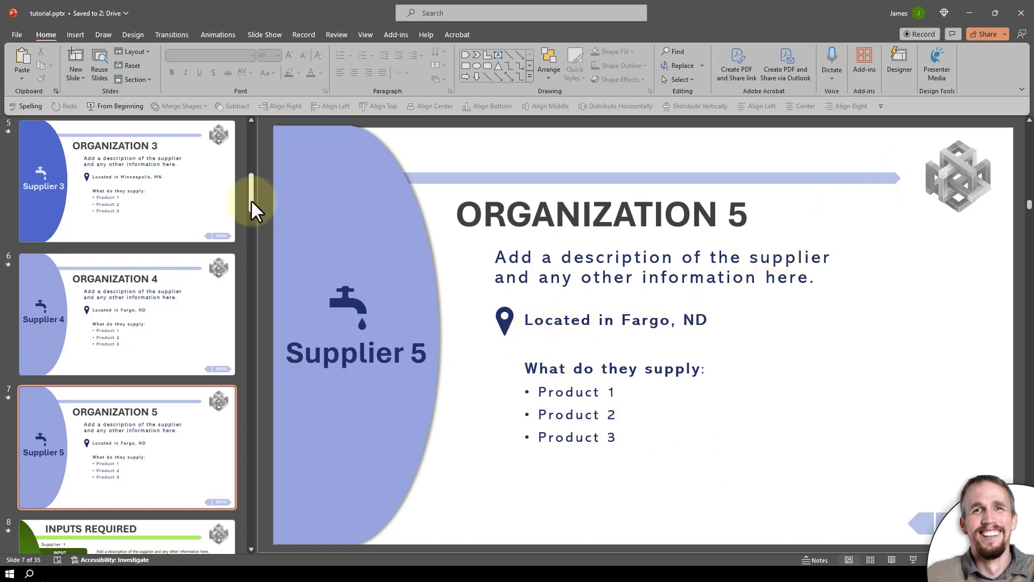
pyautogui.scroll(1, 250, 202)
# - Edit the off-slide note above slide 7 to read 'Supplier 5 - This text is used for interactive hyperlinks.'
pyautogui.scroll(-2, 249, 210)
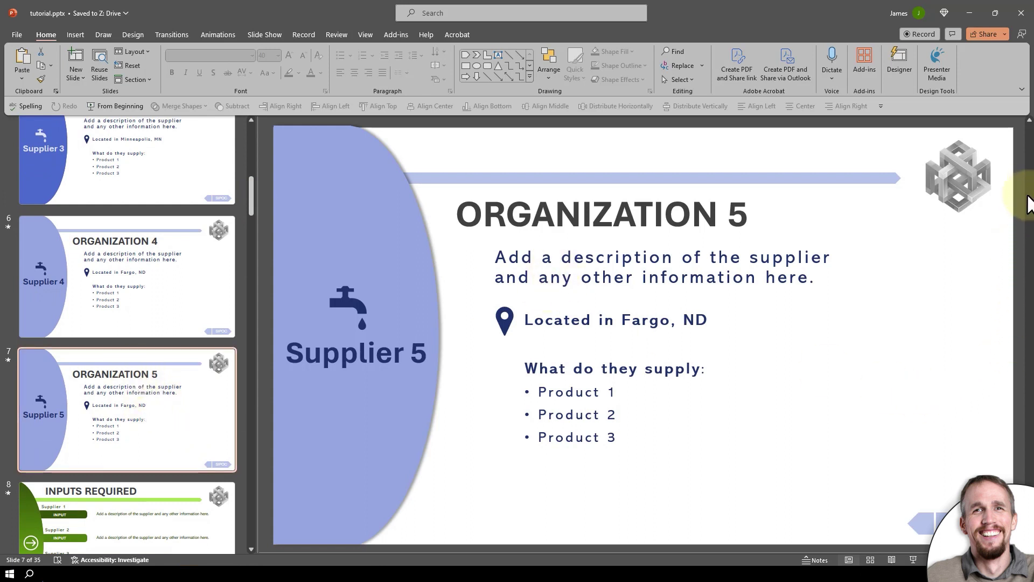
pyautogui.click(1029, 121)
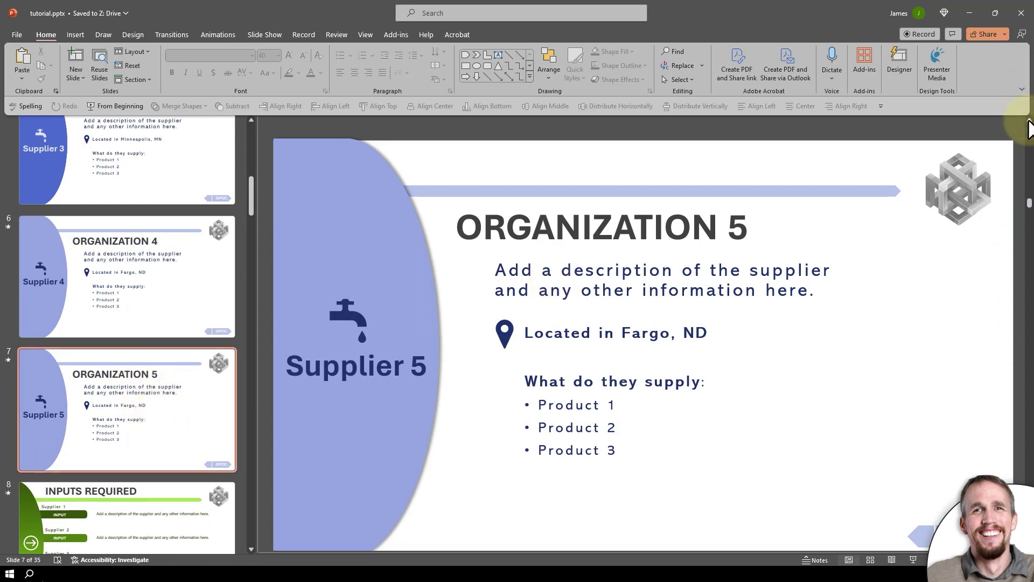
pyautogui.click(1028, 122)
pyautogui.click(1028, 122)
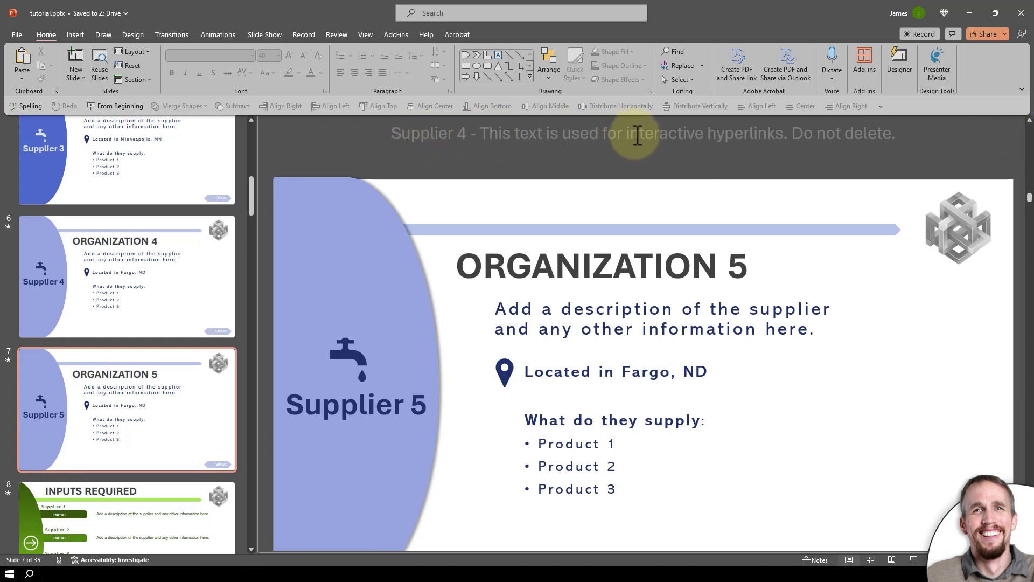
pyautogui.doubleClick(463, 134)
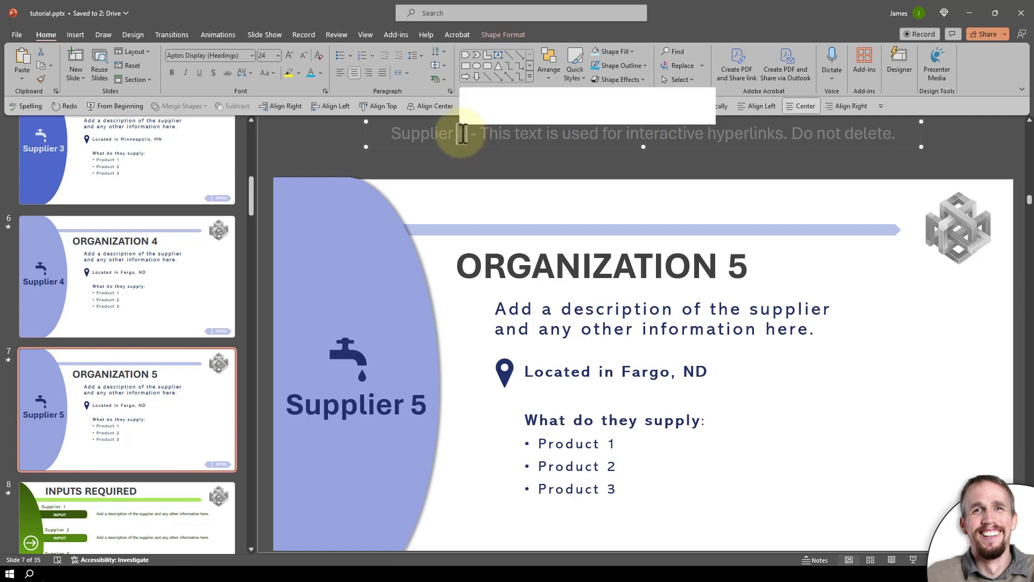
pyautogui.write('5')
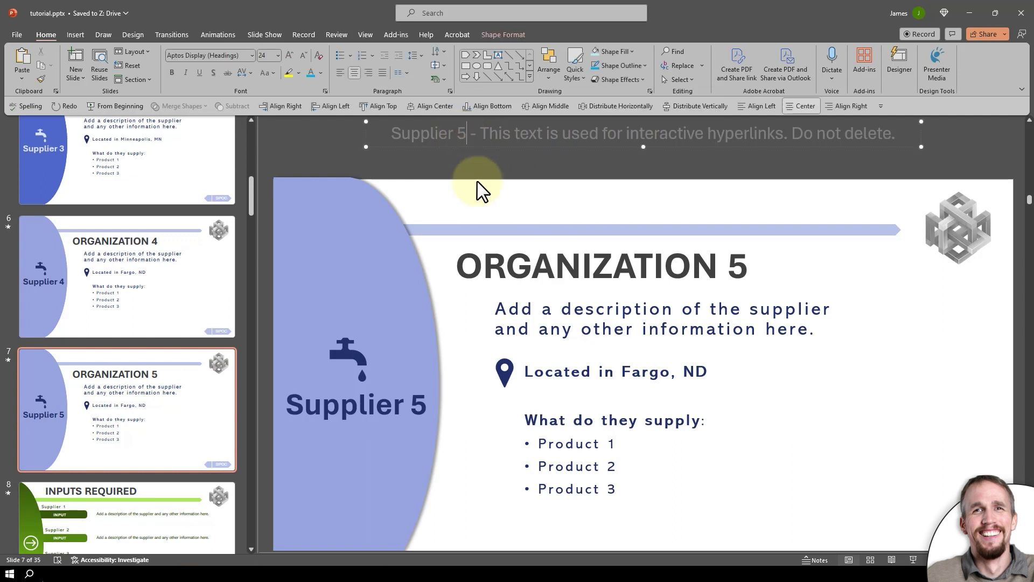
pyautogui.click(318, 170)
pyautogui.moveTo(254, 199); pyautogui.dragTo(241, 163)
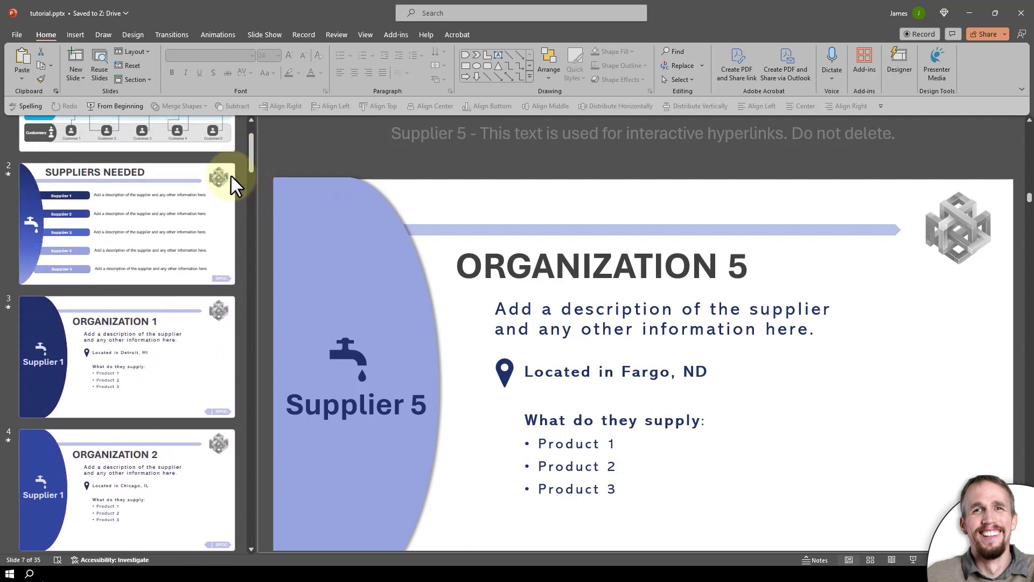
# - On slide 2, relink the Supplier 5 bar from Supplier 4 to '7. Supplier 5'
pyautogui.click(160, 210)
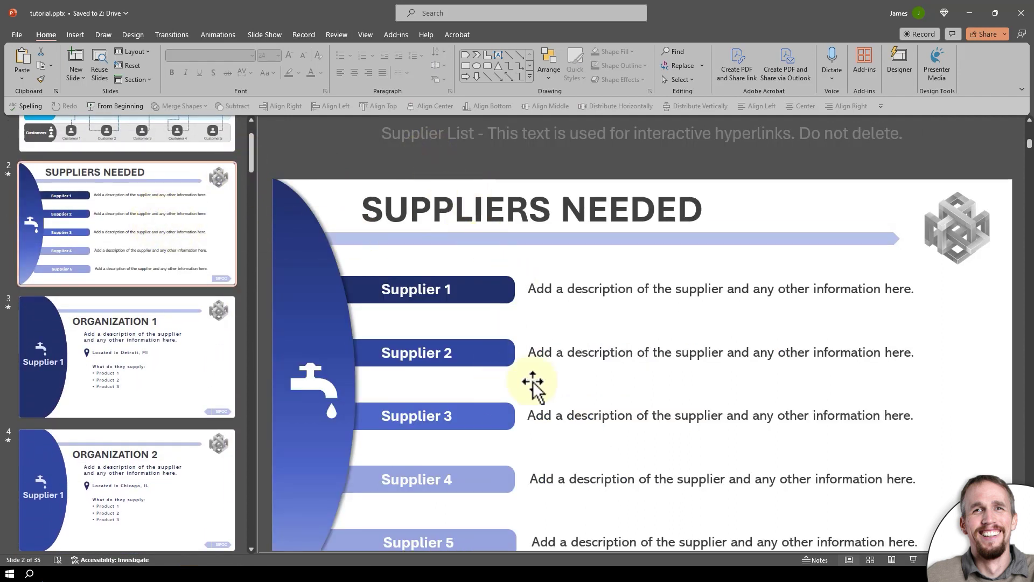
pyautogui.scroll(-2, 642, 334)
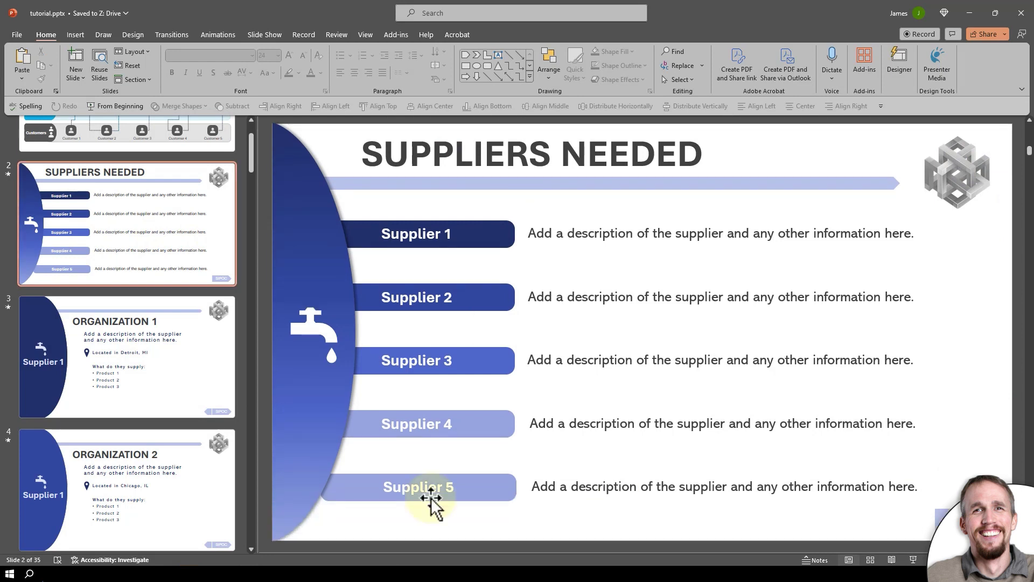
pyautogui.click(496, 486)
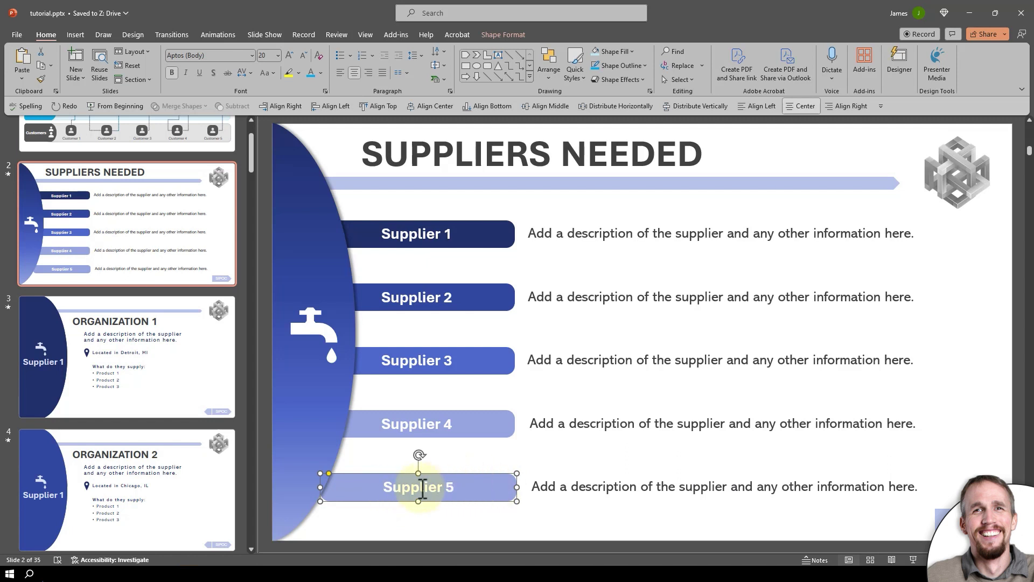
pyautogui.rightClick(481, 488)
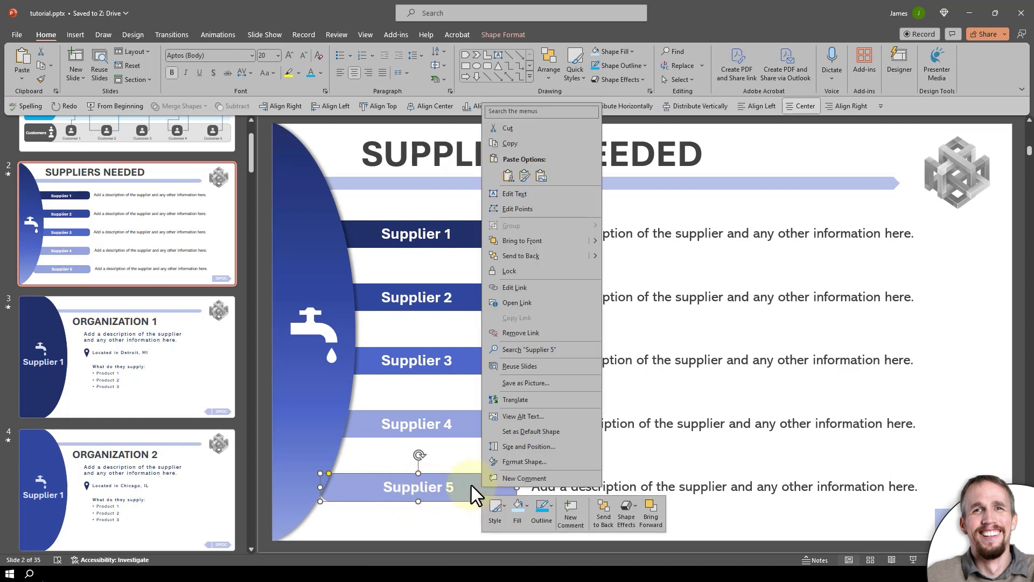
pyautogui.click(522, 284)
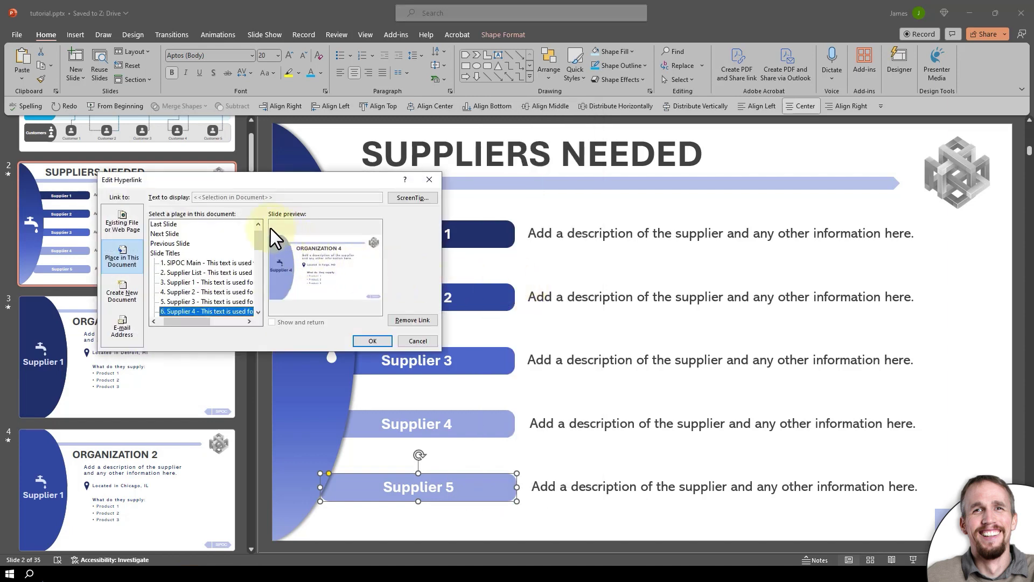
pyautogui.moveTo(260, 236); pyautogui.dragTo(254, 251)
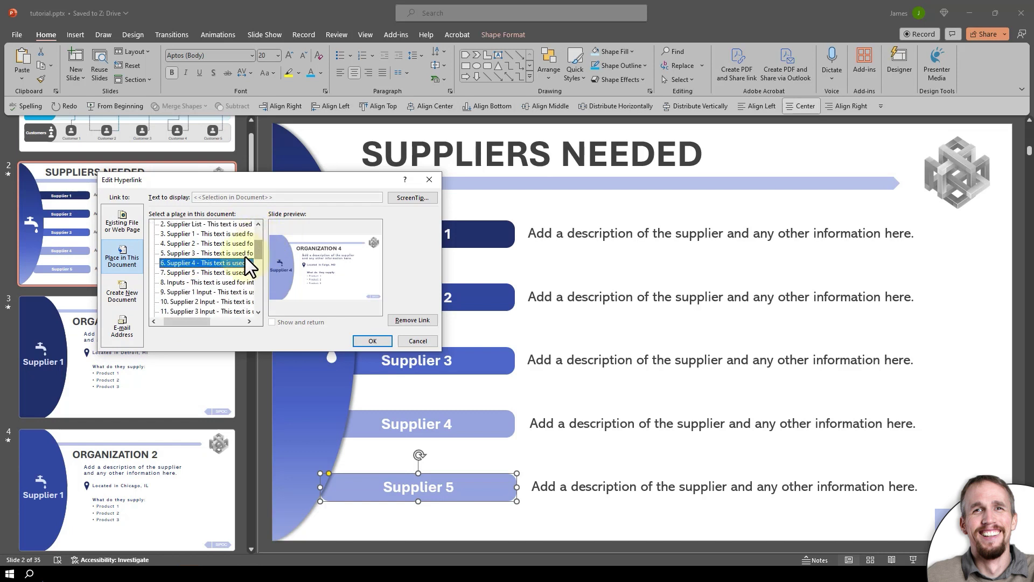
pyautogui.click(184, 273)
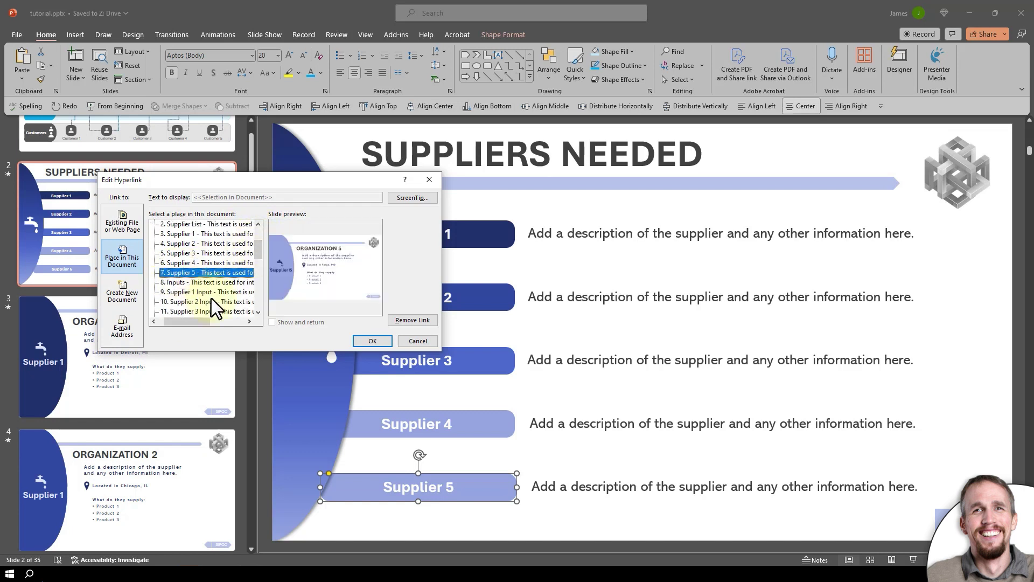
pyautogui.click(371, 341)
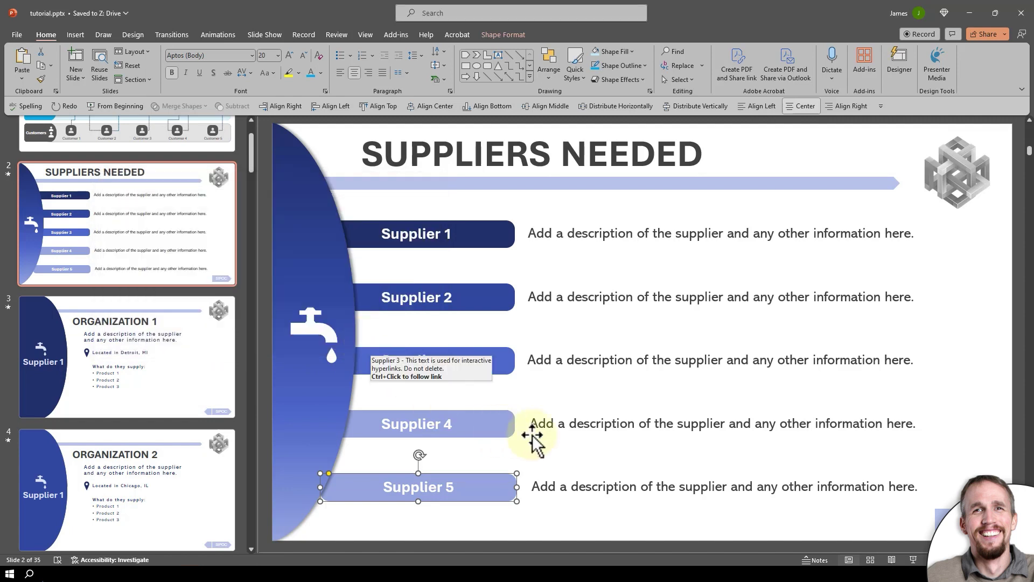
# - Give the Supplier 5 bar a light blue theme fill and blue theme font colour
pyautogui.rightClick(485, 490)
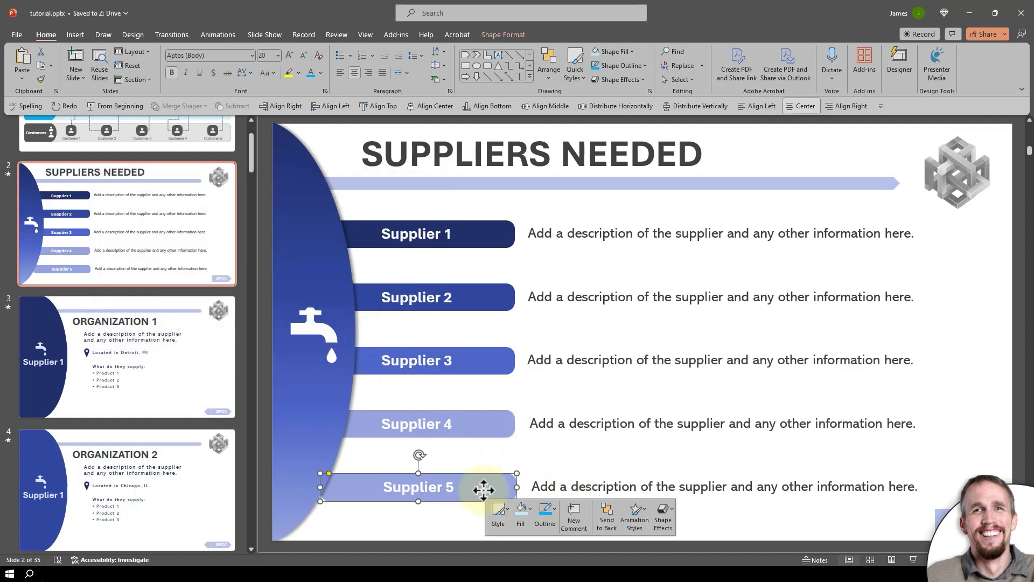
pyautogui.press('Escape')
pyautogui.click(519, 507)
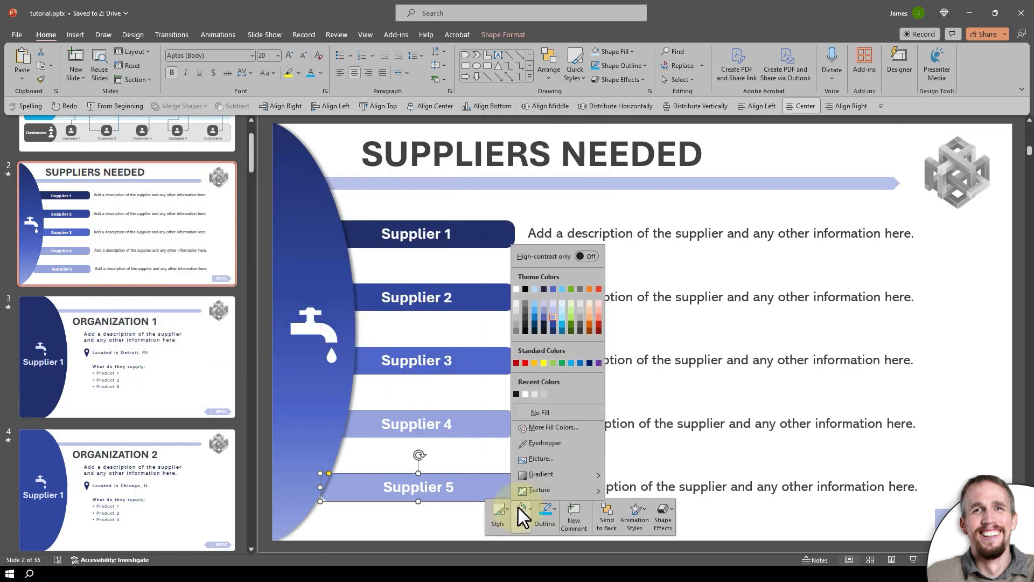
pyautogui.click(554, 311)
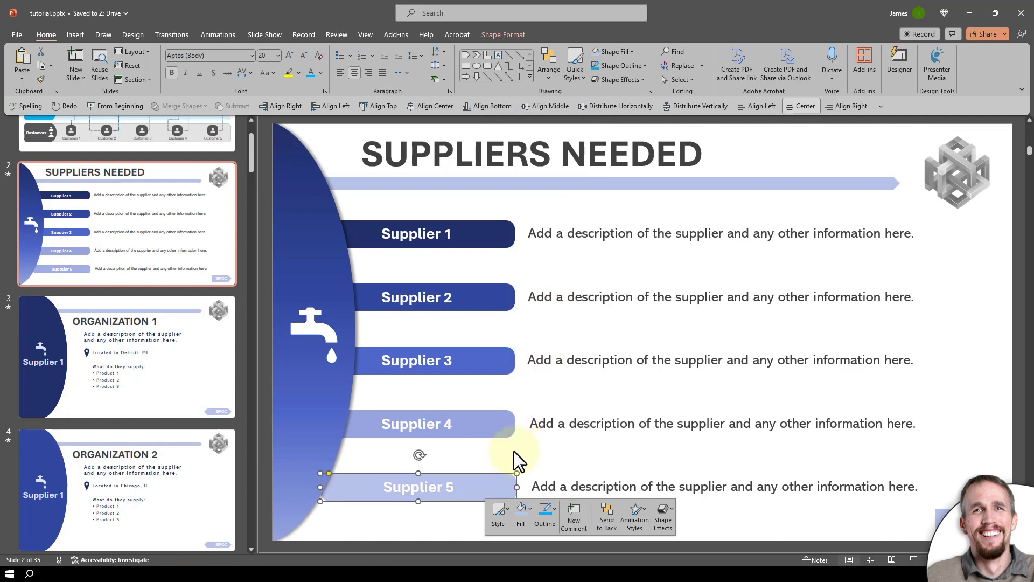
pyautogui.click(321, 72)
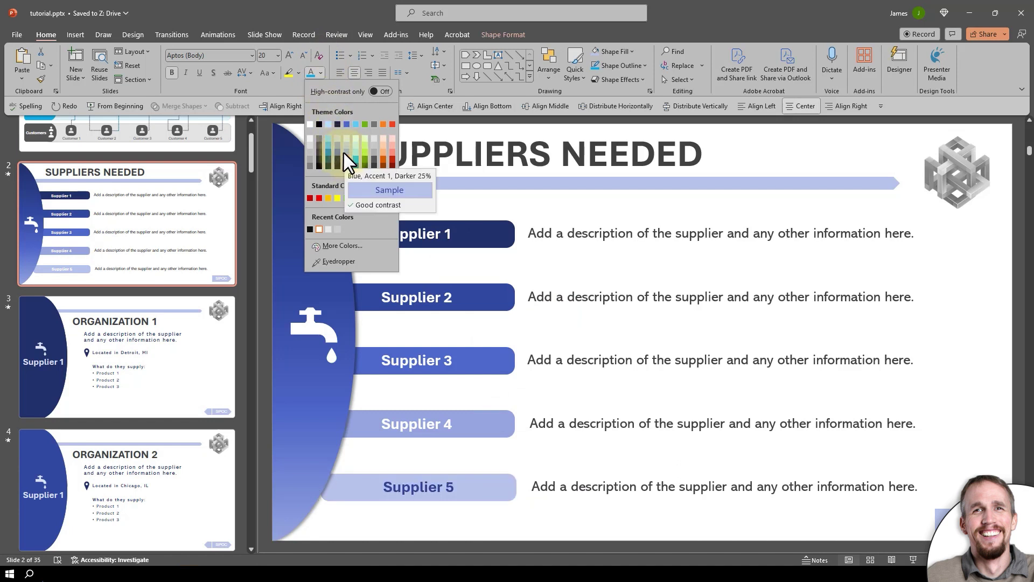
pyautogui.click(344, 124)
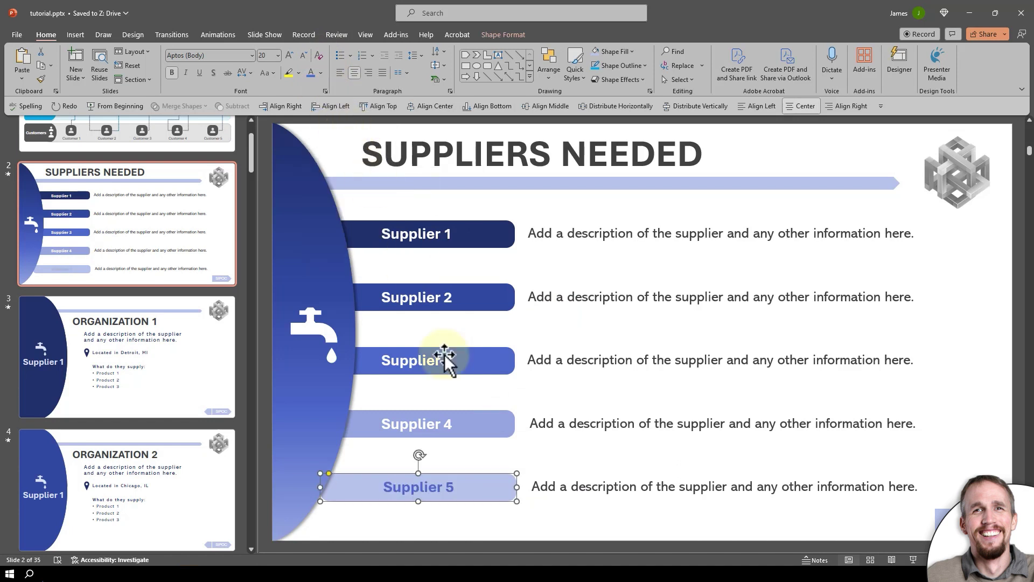
pyautogui.click(195, 285)
pyautogui.click(913, 560)
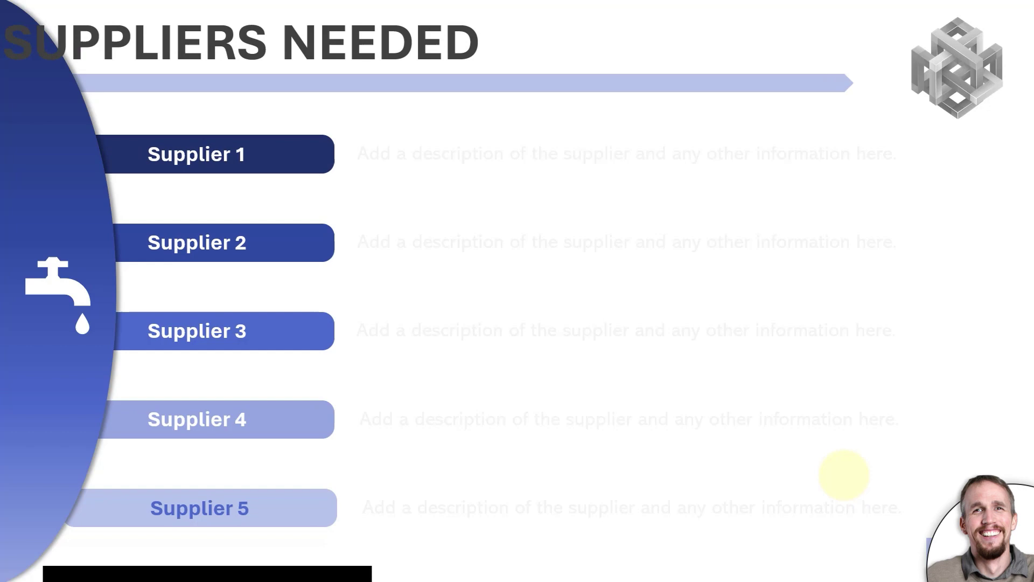
pyautogui.click(299, 517)
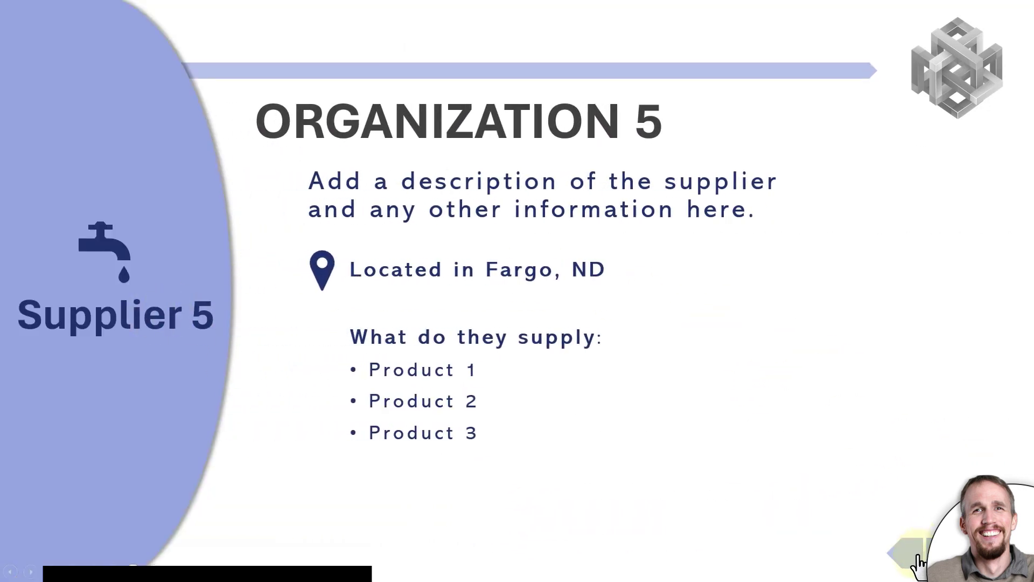
pyautogui.click(906, 553)
pyautogui.press('Escape')
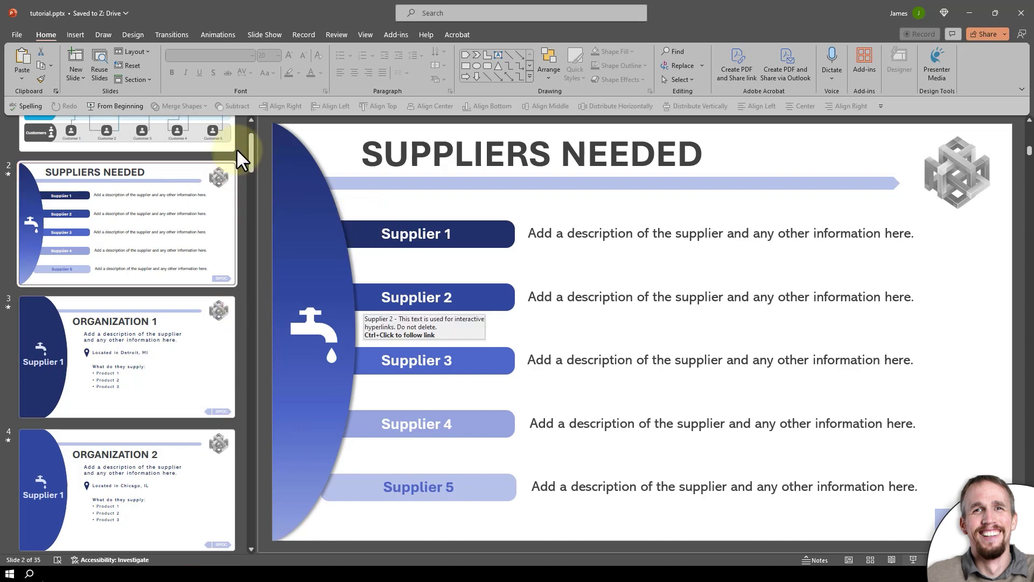
# - Relink slide 1's Supplier 5 button to '7. Supplier 5' and start the slide show
pyautogui.scroll(2, 250, 146)
pyautogui.click(186, 151)
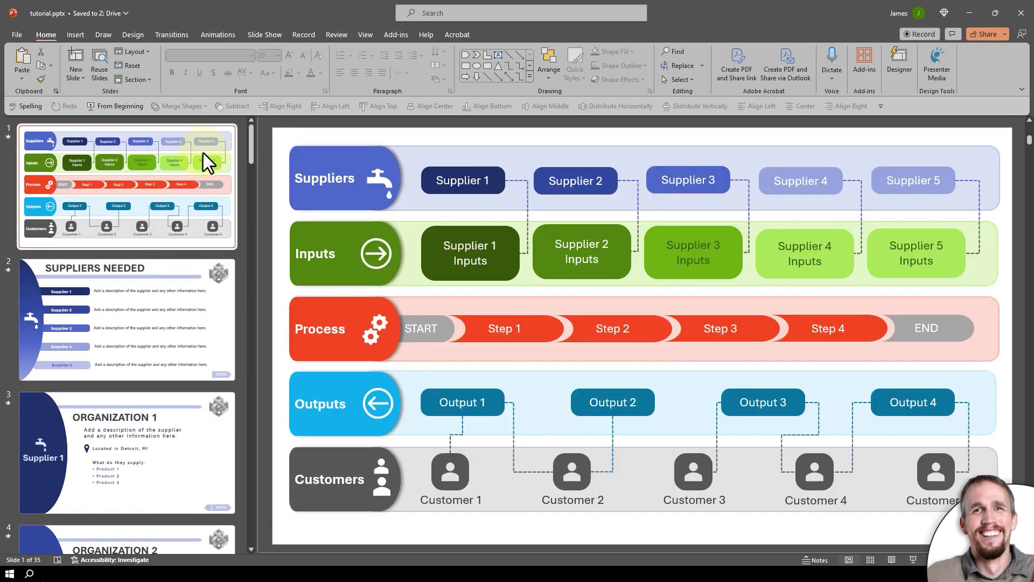
pyautogui.click(879, 187)
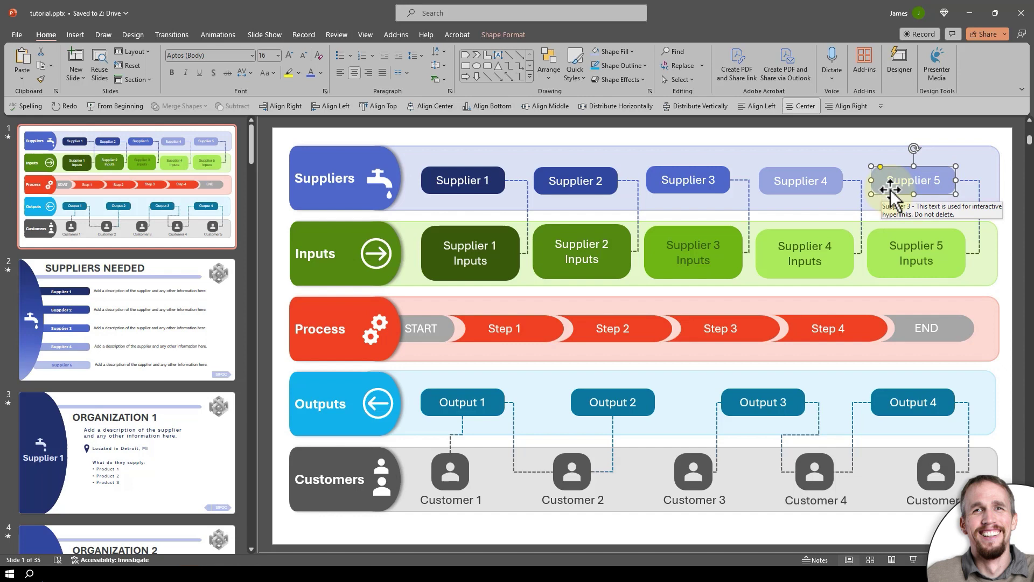
pyautogui.rightClick(891, 189)
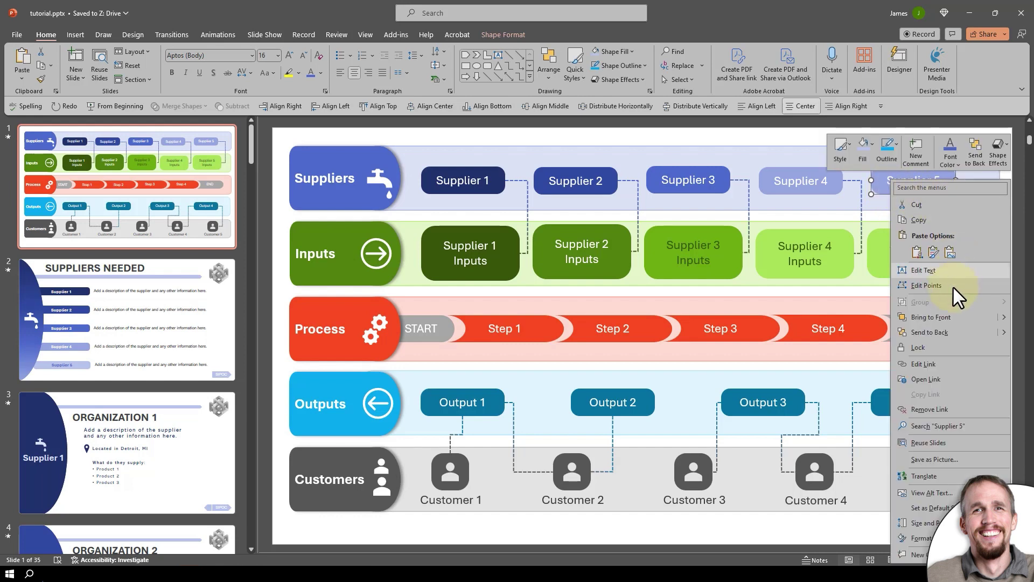
pyautogui.click(924, 364)
pyautogui.moveTo(259, 243); pyautogui.dragTo(254, 259)
pyautogui.click(183, 272)
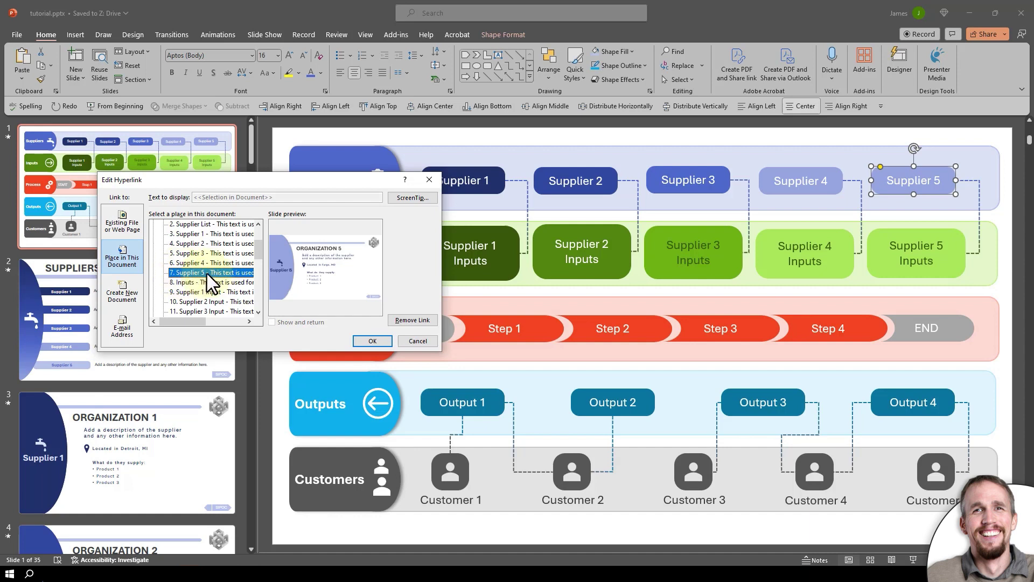
pyautogui.click(371, 341)
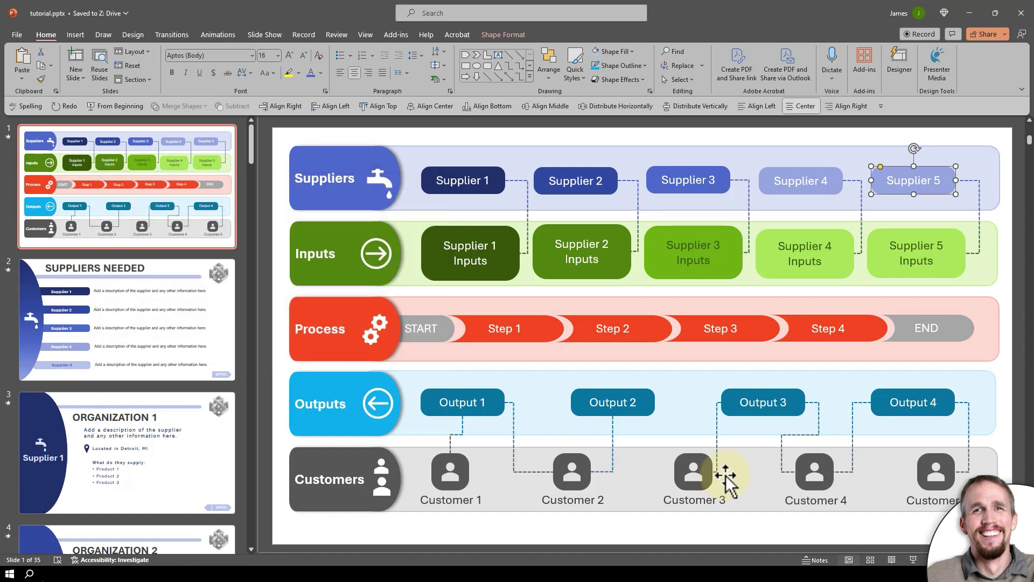
pyautogui.click(914, 557)
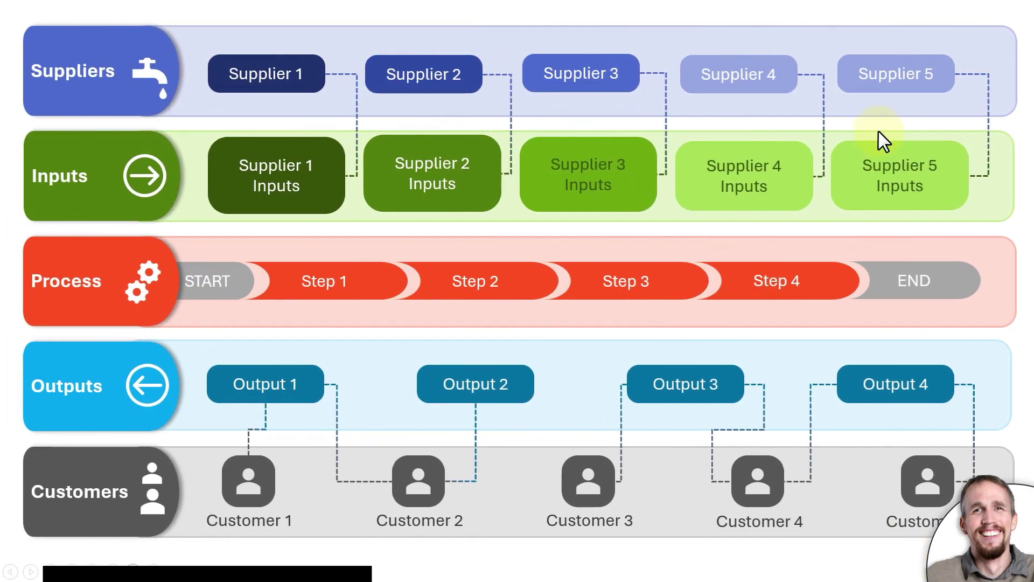
pyautogui.click(908, 89)
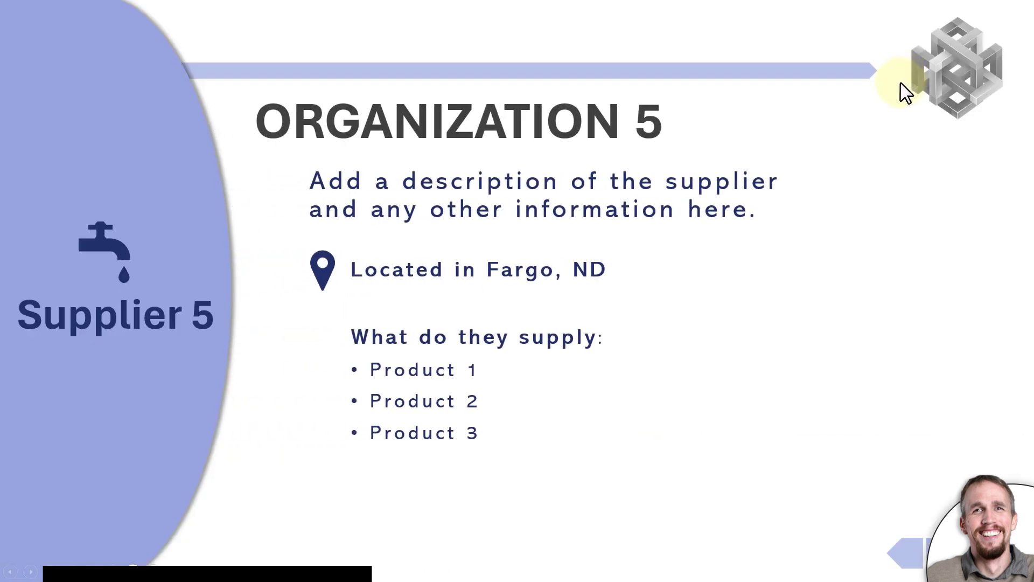
pyautogui.press('Escape')
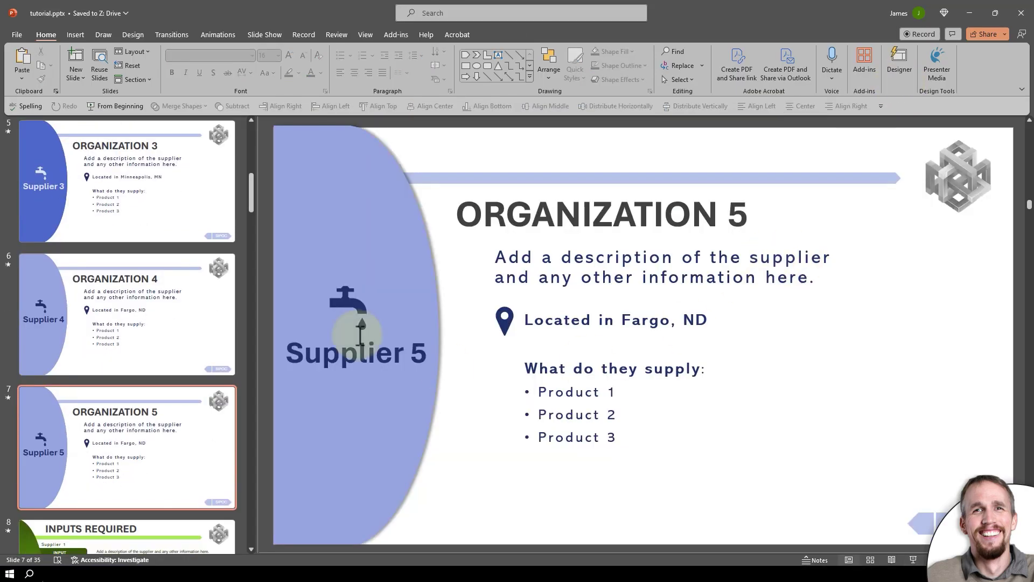
pyautogui.moveTo(251, 201); pyautogui.dragTo(251, 130)
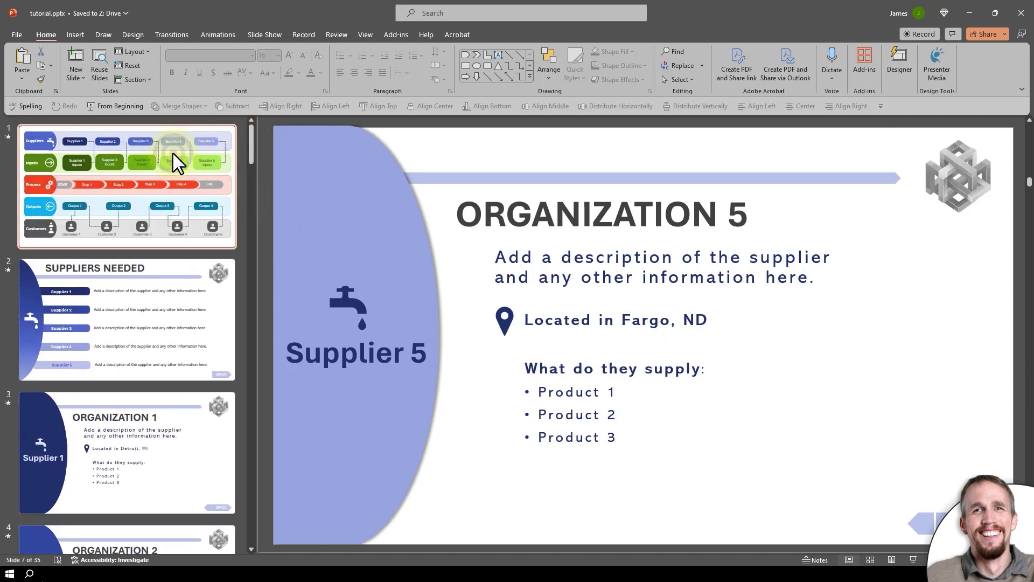
pyautogui.click(173, 153)
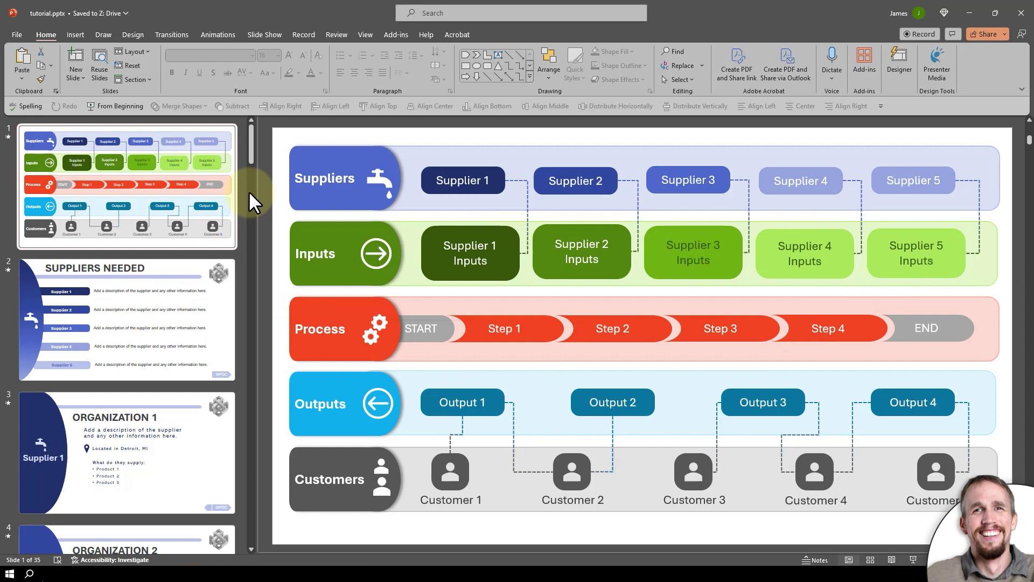
pyautogui.moveTo(249, 147); pyautogui.dragTo(238, 225)
# - On slide 8, duplicate the Supplier 4 INPUT bar, label and description just below it
pyautogui.click(117, 259)
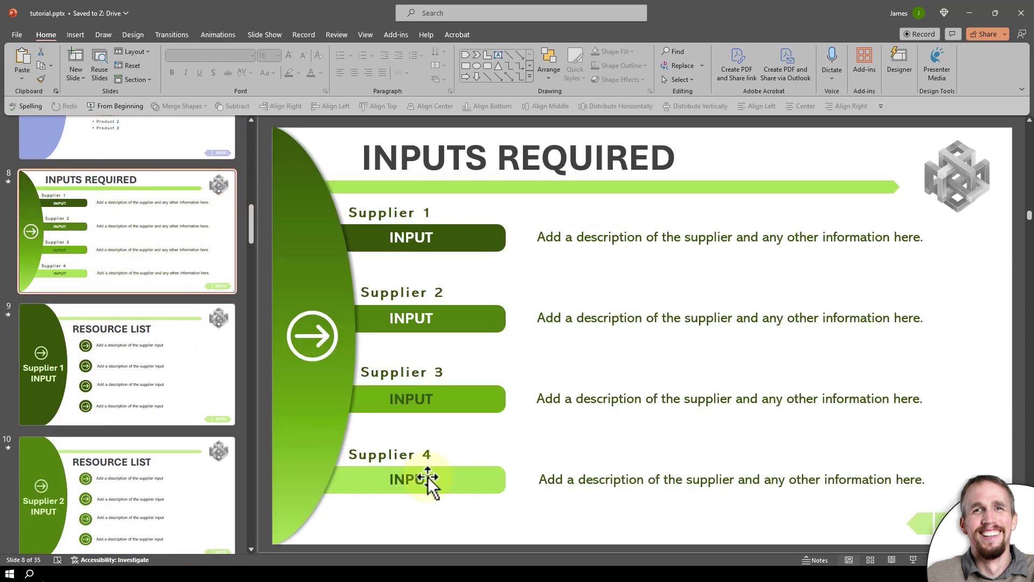
pyautogui.click(483, 480)
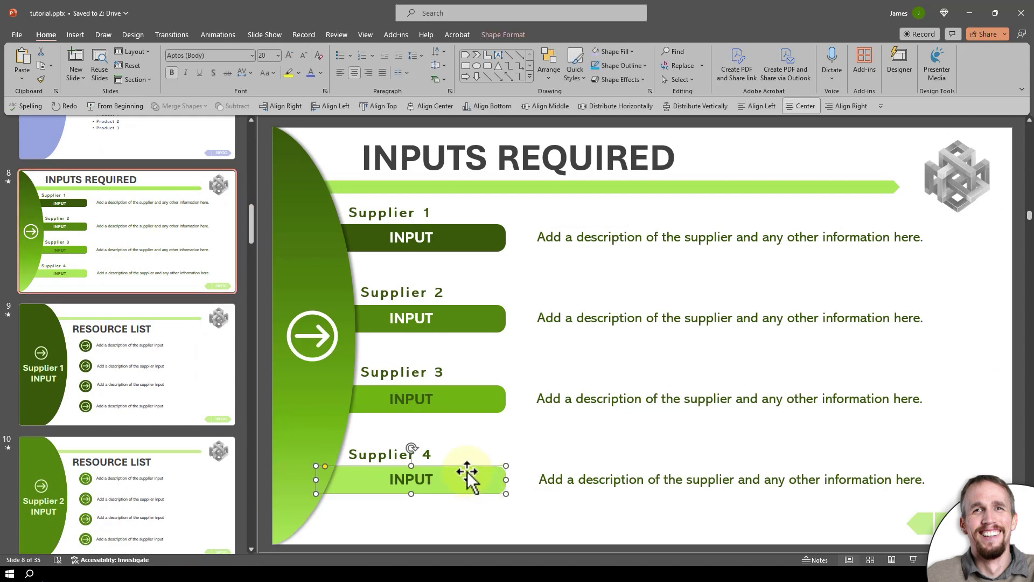
pyautogui.keyDown('shift'); pyautogui.click(426, 458); pyautogui.keyUp('shift')
pyautogui.keyDown('shift'); pyautogui.click(587, 476); pyautogui.keyUp('shift')
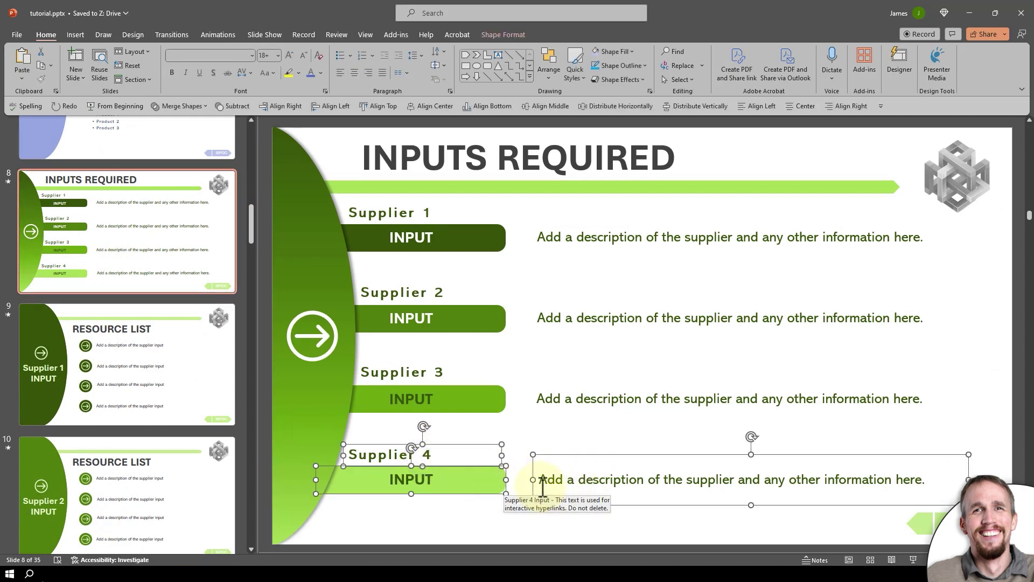
pyautogui.moveTo(503, 480); pyautogui.dragTo(467, 512)
# - Move the upper and duplicated INPUT bars up into line with their labels
pyautogui.click(467, 478)
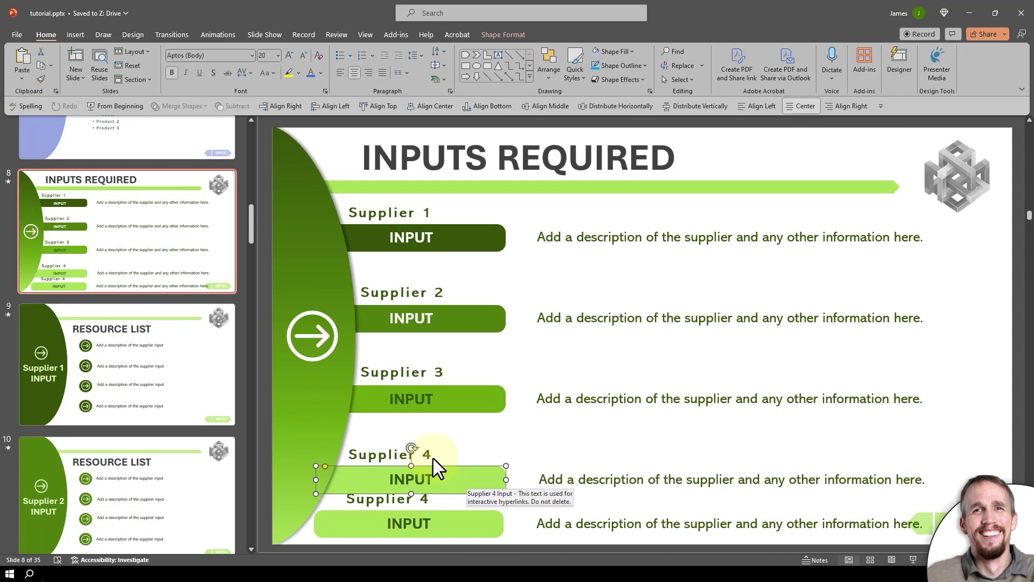
pyautogui.keyDown('shift'); pyautogui.click(423, 454); pyautogui.keyUp('shift')
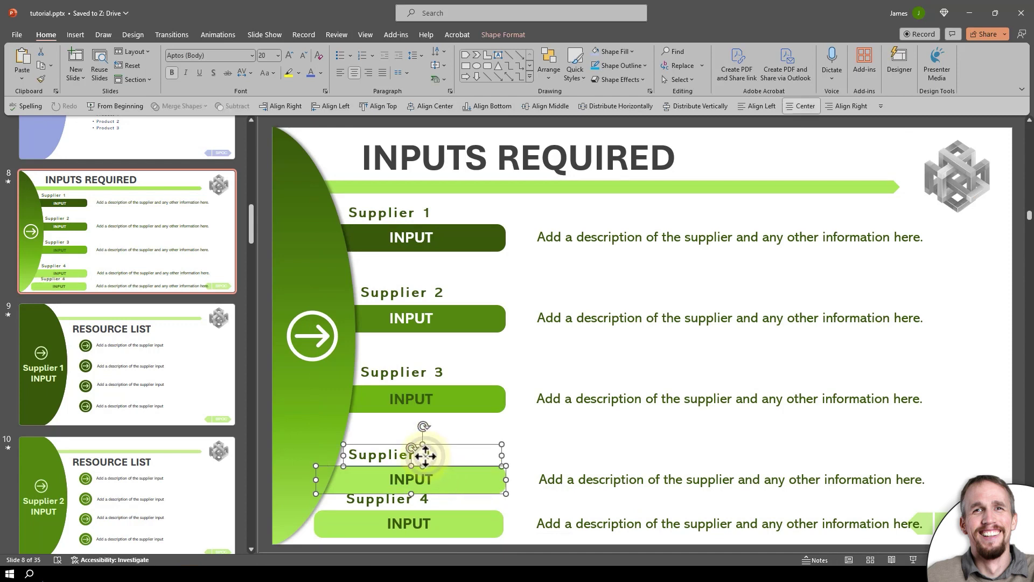
pyautogui.click(484, 524)
pyautogui.moveTo(480, 480); pyautogui.dragTo(481, 453)
pyautogui.moveTo(462, 525); pyautogui.dragTo(464, 490)
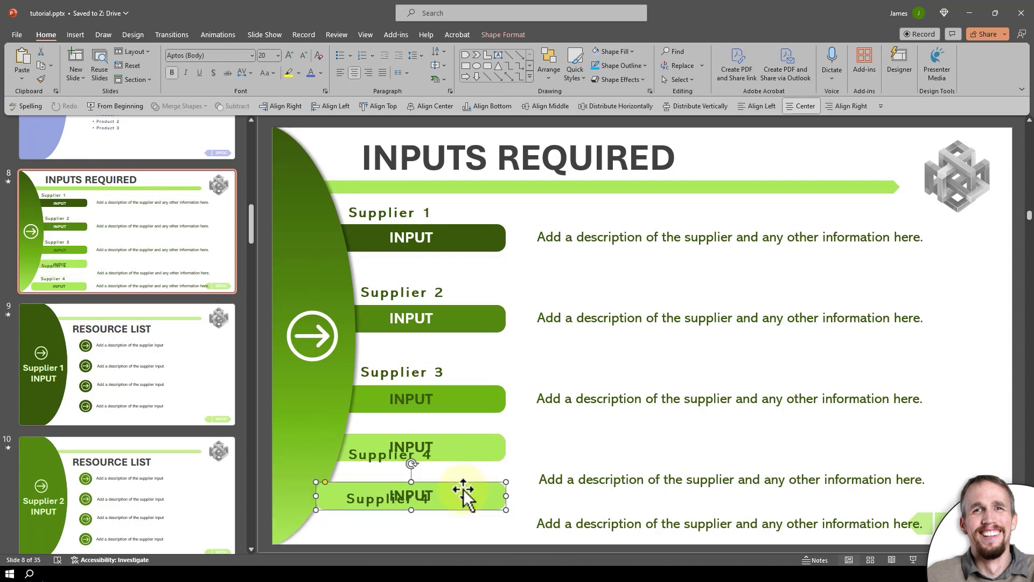
# - Distribute all five INPUT bars vertically with Shape Format's Align options
pyautogui.keyDown('shift'); pyautogui.click(467, 446); pyautogui.keyUp('shift')
pyautogui.keyDown('shift'); pyautogui.click(464, 397); pyautogui.keyUp('shift')
pyautogui.keyDown('shift'); pyautogui.click(475, 323); pyautogui.keyUp('shift')
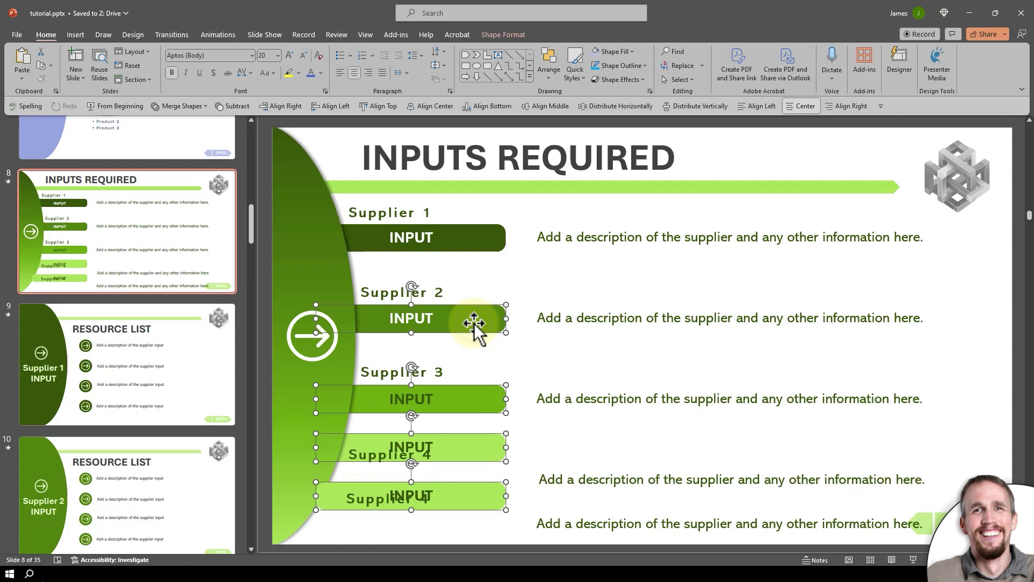
pyautogui.keyDown('shift'); pyautogui.click(473, 237); pyautogui.keyUp('shift')
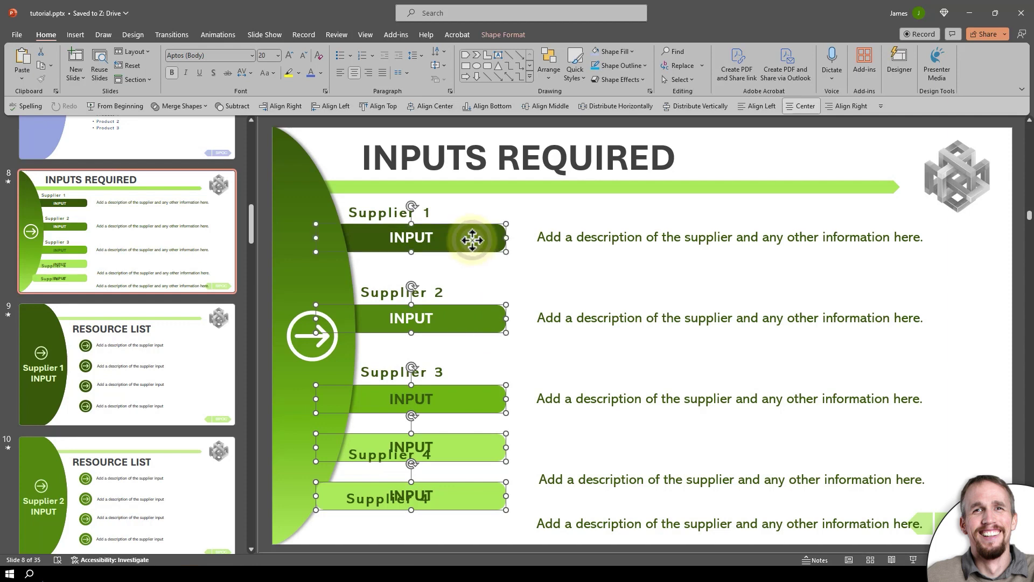
pyautogui.click(497, 35)
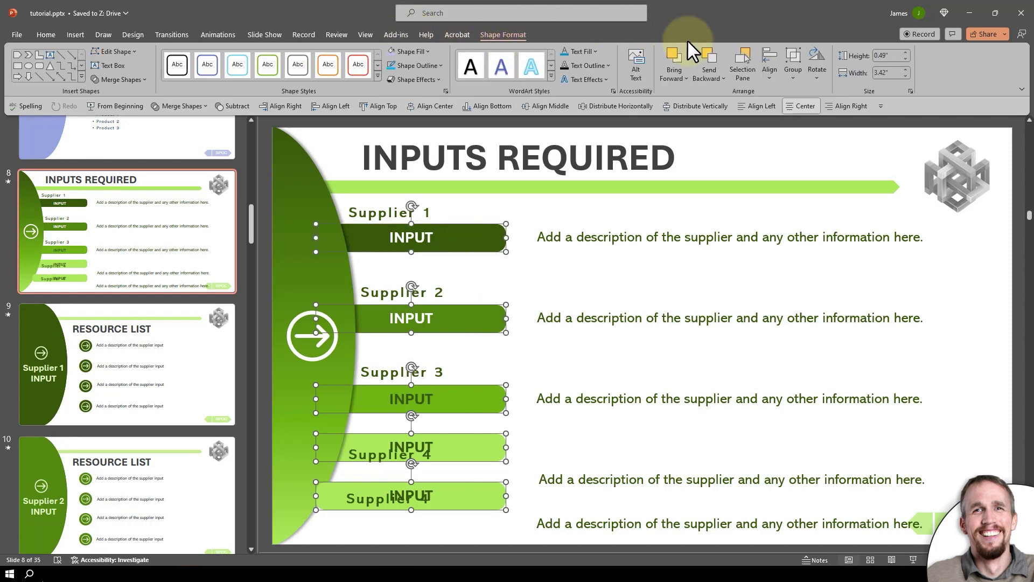
pyautogui.click(774, 72)
pyautogui.click(810, 202)
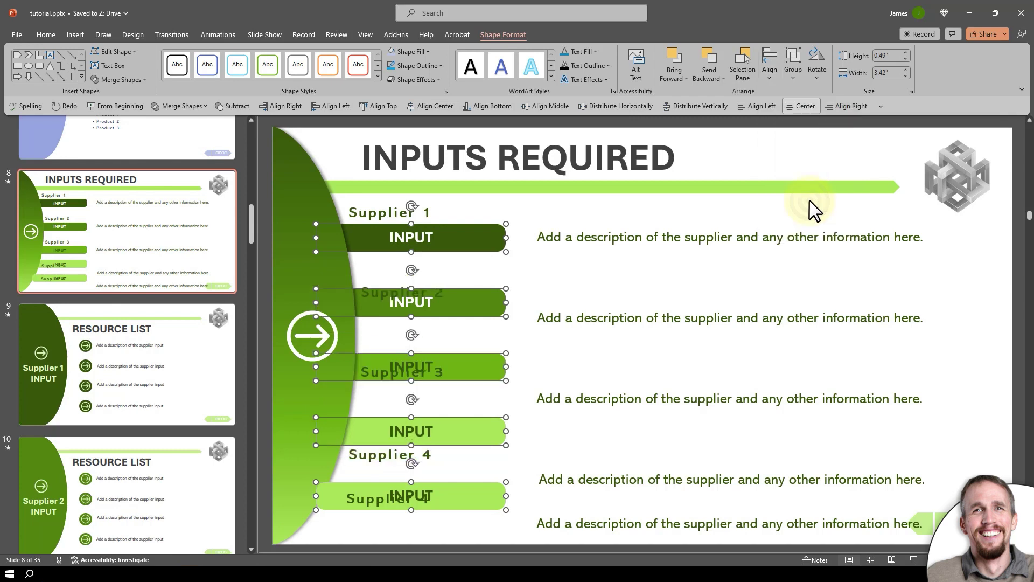